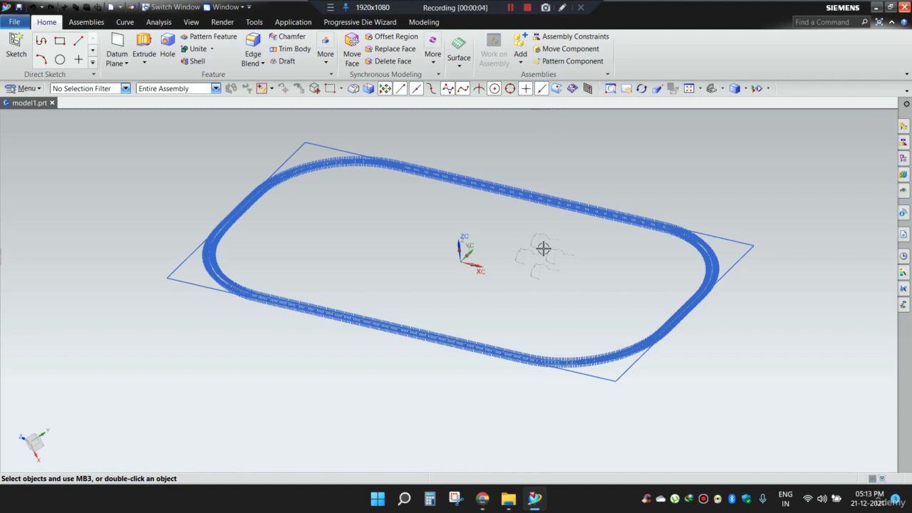
Create a new millimetre part from the Model template, named final, in the Desktop folder
{"action": "left_click", "coordinate": [27, 88]}
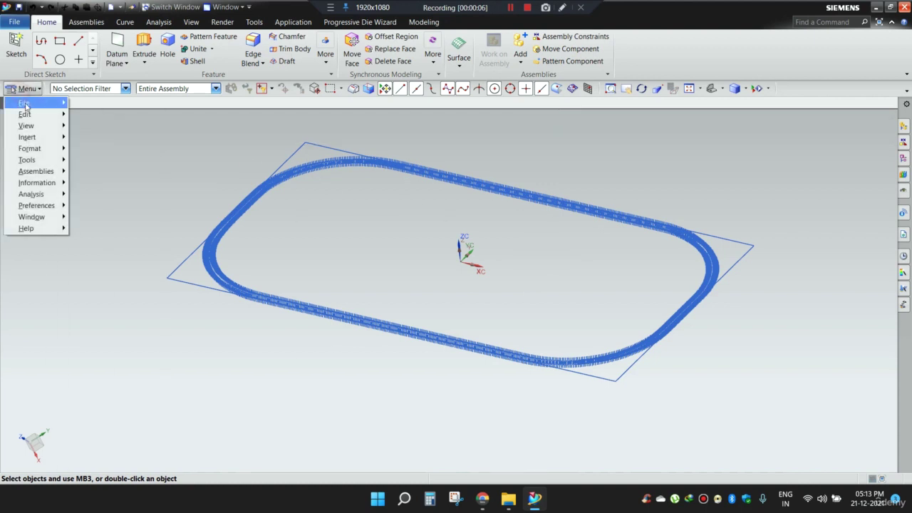
{"action": "mouse_move", "coordinate": [25, 103]}
{"action": "left_click", "coordinate": [90, 104]}
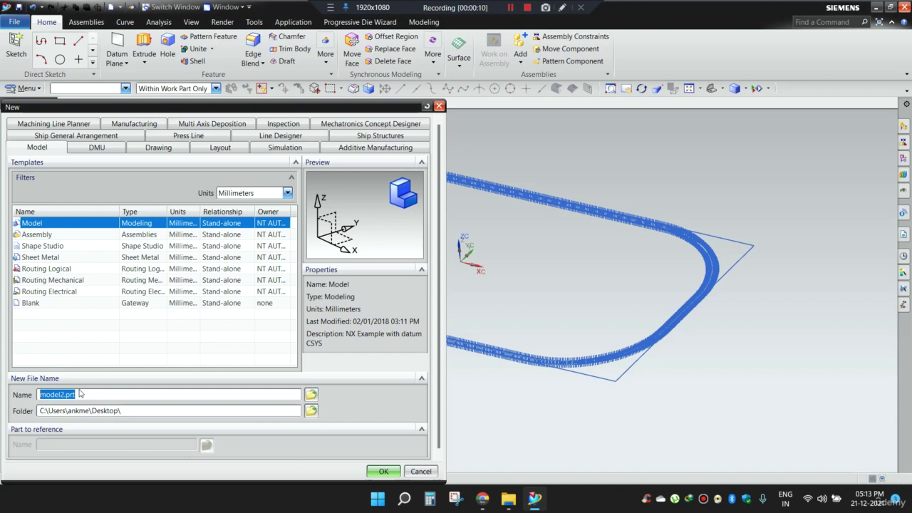
{"action": "type", "text": "final"}
{"action": "left_click", "coordinate": [383, 471]}
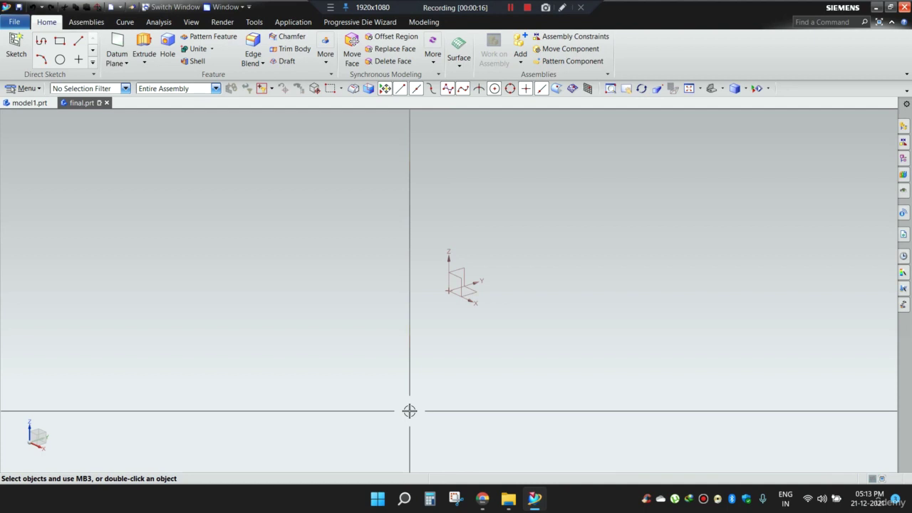
{"action": "left_click", "coordinate": [562, 7]}
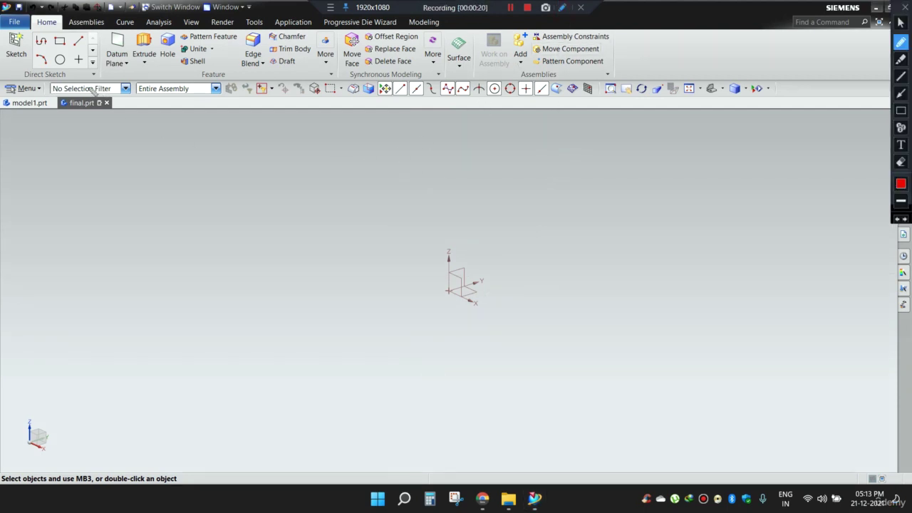
{"action": "mouse_move", "coordinate": [93, 86]}
{"action": "left_mouse_down"}
{"action": "mouse_move", "coordinate": [69, 93]}
{"action": "mouse_move", "coordinate": [122, 119]}
{"action": "mouse_move", "coordinate": [107, 89]}
{"action": "mouse_move", "coordinate": [3, 89]}
{"action": "mouse_move", "coordinate": [28, 129]}
{"action": "mouse_move", "coordinate": [64, 104]}
{"action": "left_mouse_up"}
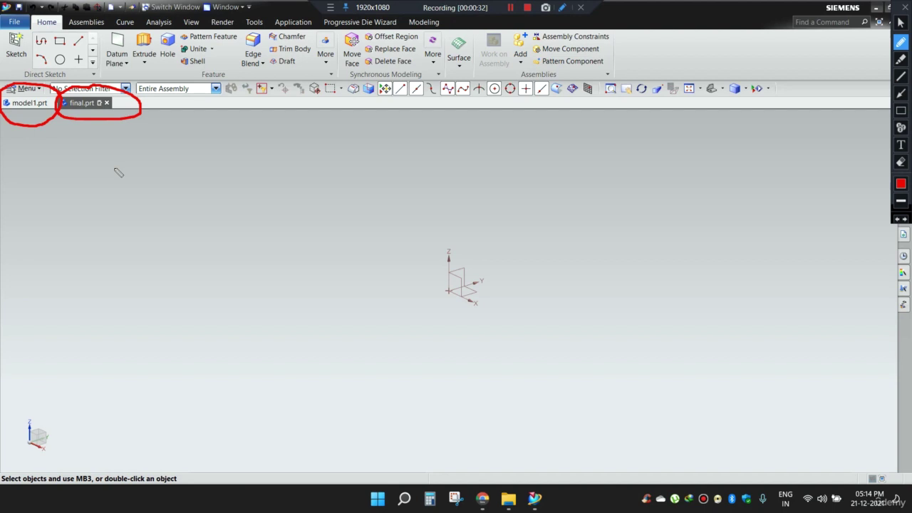
{"action": "key", "text": "Escape"}
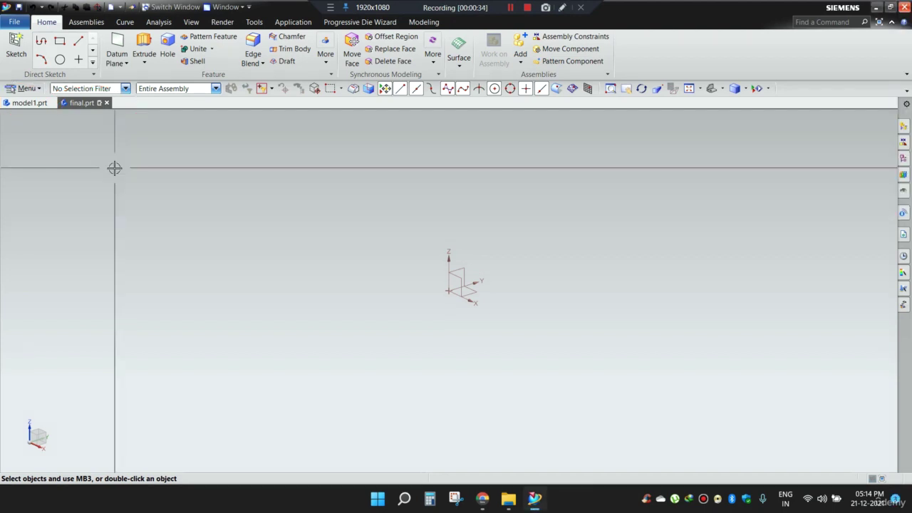
Switch to model1.prt and start a part export with the existing loaded part final.prt as its target
{"action": "left_click", "coordinate": [32, 103]}
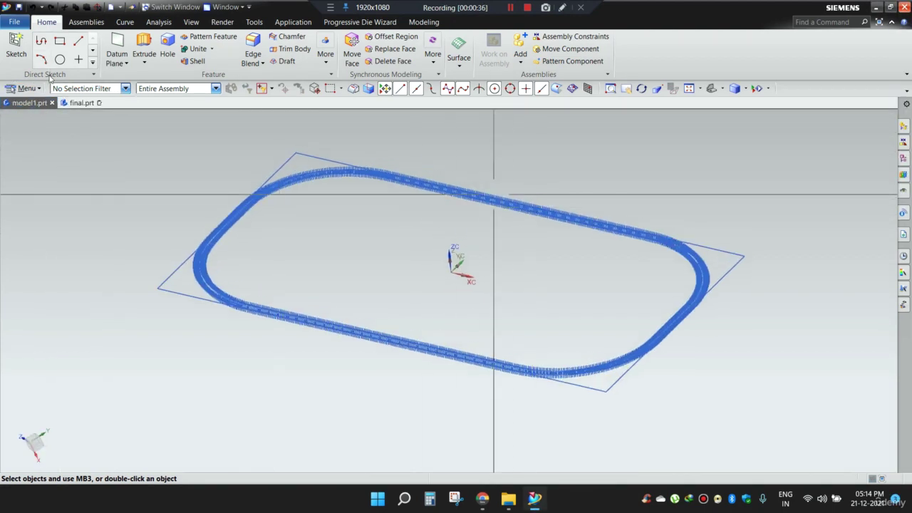
{"action": "left_click", "coordinate": [10, 88]}
{"action": "mouse_move", "coordinate": [29, 104]}
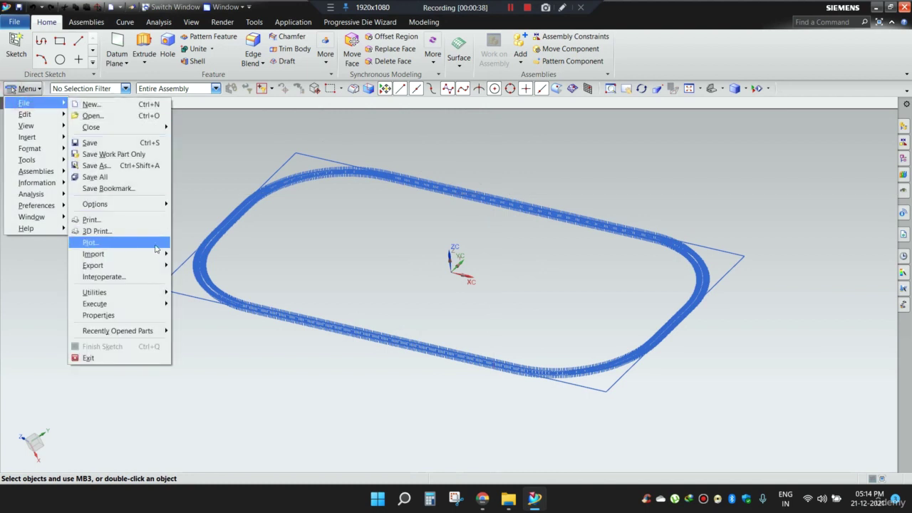
{"action": "mouse_move", "coordinate": [135, 265]}
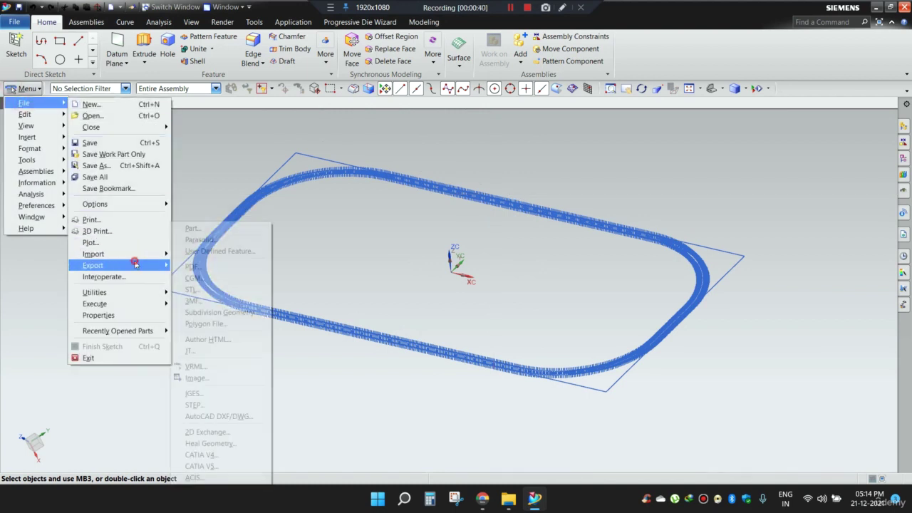
{"action": "left_click", "coordinate": [202, 229]}
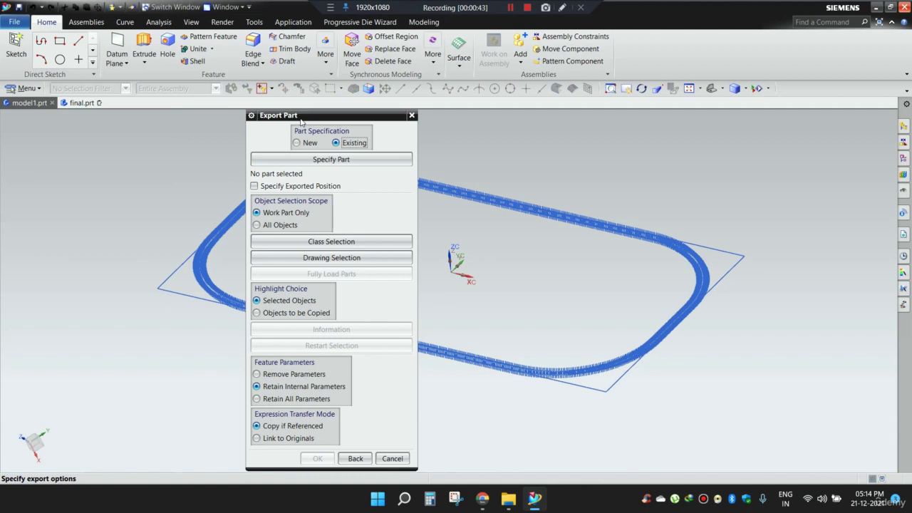
{"action": "left_click_drag", "start_coordinate": [330, 128], "coordinate": [761, 116]}
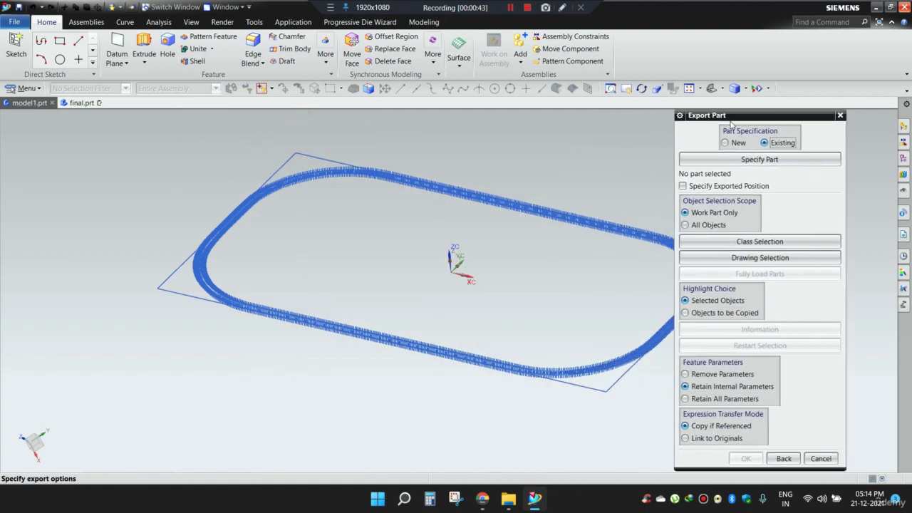
{"action": "left_click", "coordinate": [777, 159]}
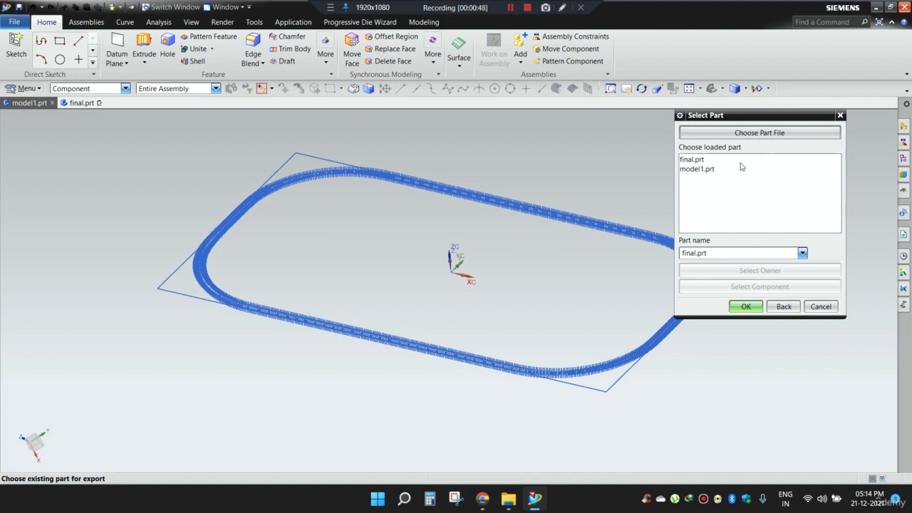
{"action": "left_click", "coordinate": [694, 161]}
{"action": "left_click", "coordinate": [745, 305]}
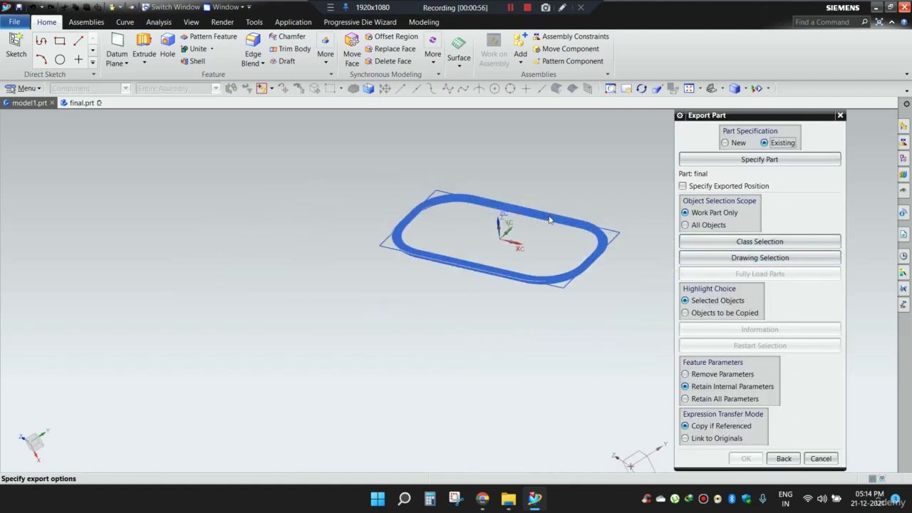
Select the rounded-rectangle curves and surrounding lines for export, leaving the coordinate system out of the selection
{"action": "left_click", "coordinate": [753, 243]}
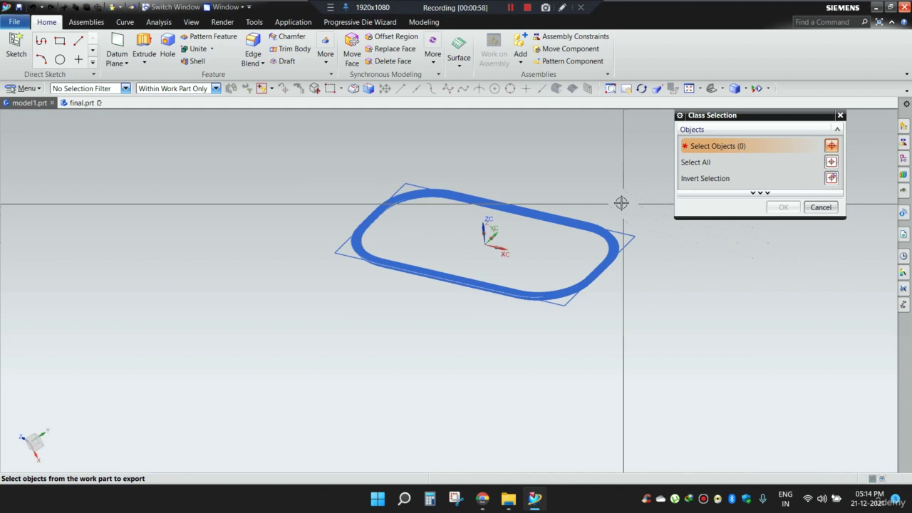
{"action": "middle_click_drag", "start_coordinate": [620, 202], "coordinate": [609, 227], "text": "shift"}
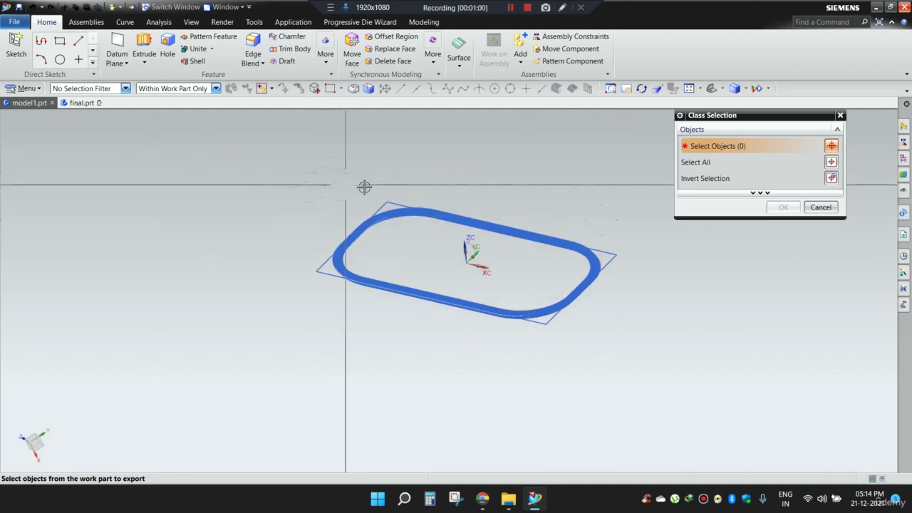
{"action": "scroll", "coordinate": [473, 184], "scroll_direction": "up", "scroll_amount": 3}
{"action": "scroll", "coordinate": [473, 184], "scroll_direction": "down", "scroll_amount": 3}
{"action": "left_click_drag", "start_coordinate": [281, 175], "coordinate": [641, 376]}
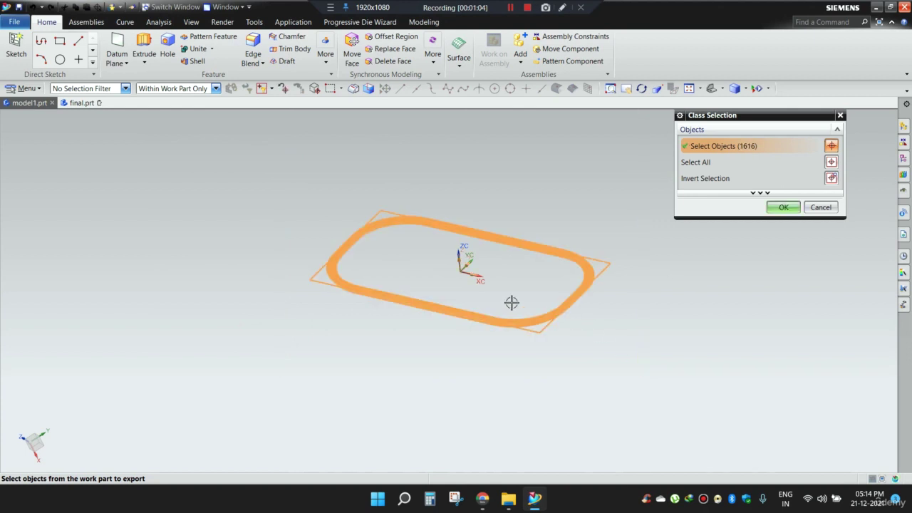
{"action": "scroll", "coordinate": [459, 275], "scroll_direction": "up", "scroll_amount": 1}
{"action": "left_click", "coordinate": [453, 265], "text": "shift"}
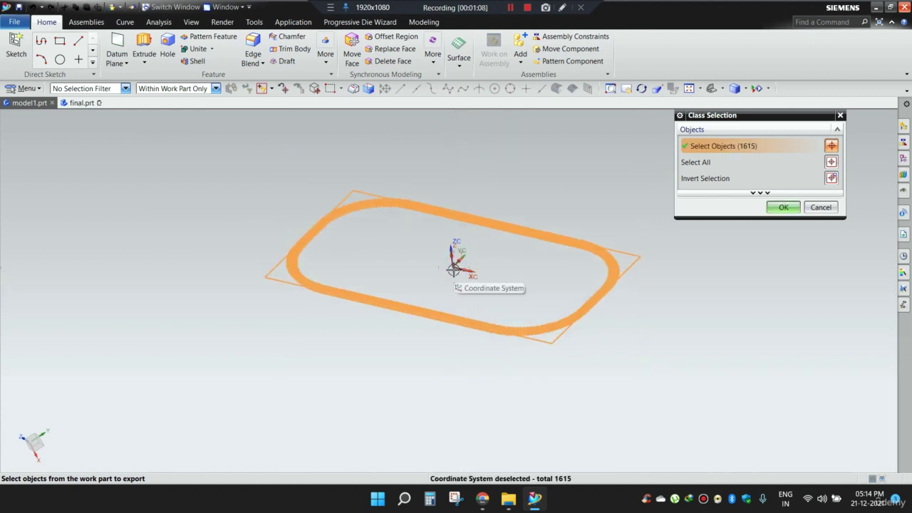
Swap to the hidden objects, add the container body to the export selection, and swap the visibility back
{"action": "key", "text": "ctrl+shift+b"}
{"action": "scroll", "coordinate": [467, 283], "scroll_direction": "down", "scroll_amount": 3}
{"action": "scroll", "coordinate": [507, 319], "scroll_direction": "up", "scroll_amount": 4}
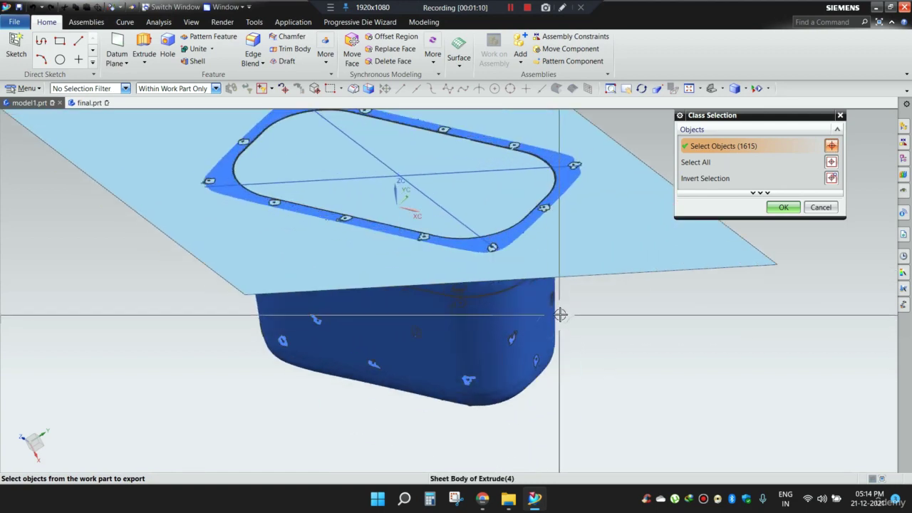
{"action": "left_click", "coordinate": [541, 325]}
{"action": "scroll", "coordinate": [541, 324], "scroll_direction": "down", "scroll_amount": 2}
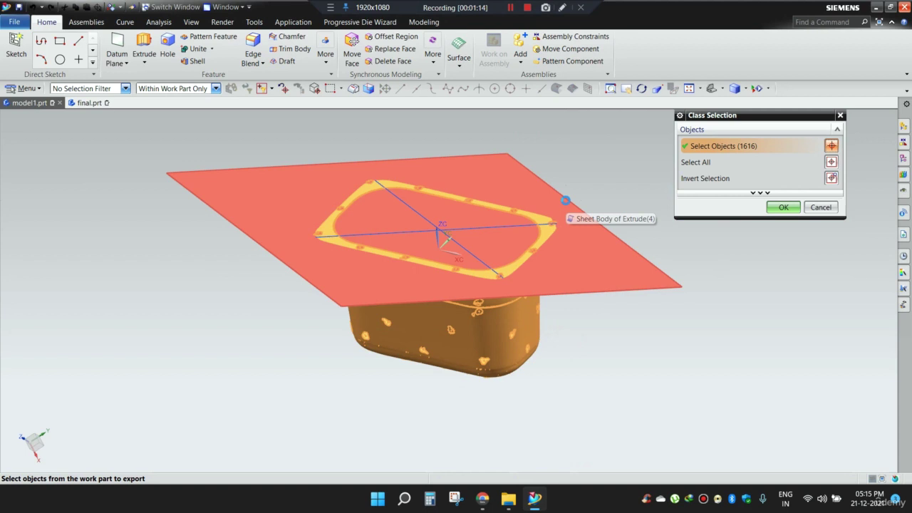
{"action": "key", "text": "ctrl+shift+b"}
{"action": "scroll", "coordinate": [467, 262], "scroll_direction": "up", "scroll_amount": 2}
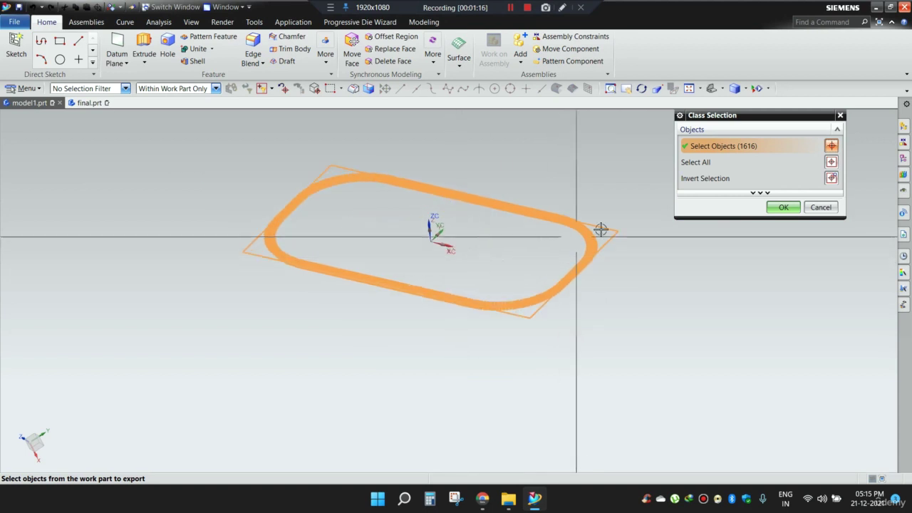
Accept the object selection, set Feature Parameters to Remove Parameters, and export the objects to the final part
{"action": "left_click", "coordinate": [783, 207]}
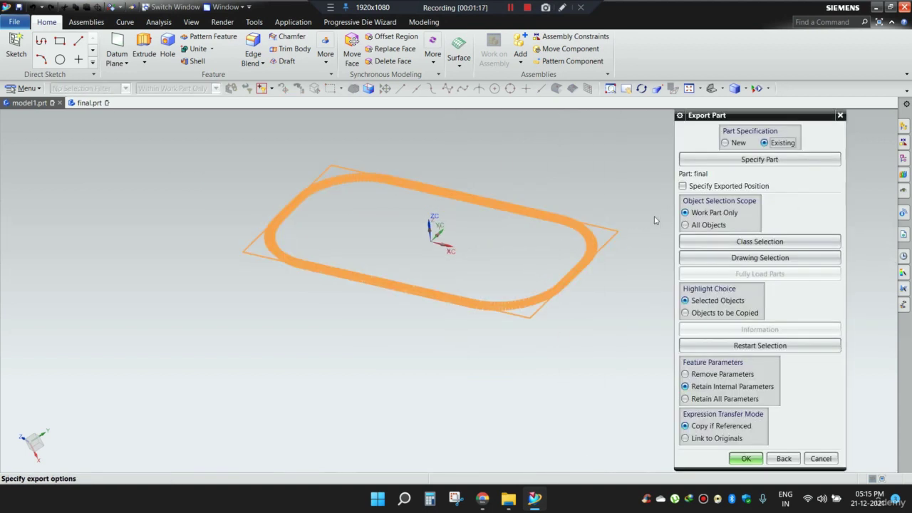
{"action": "left_click", "coordinate": [695, 376]}
{"action": "left_click", "coordinate": [743, 459]}
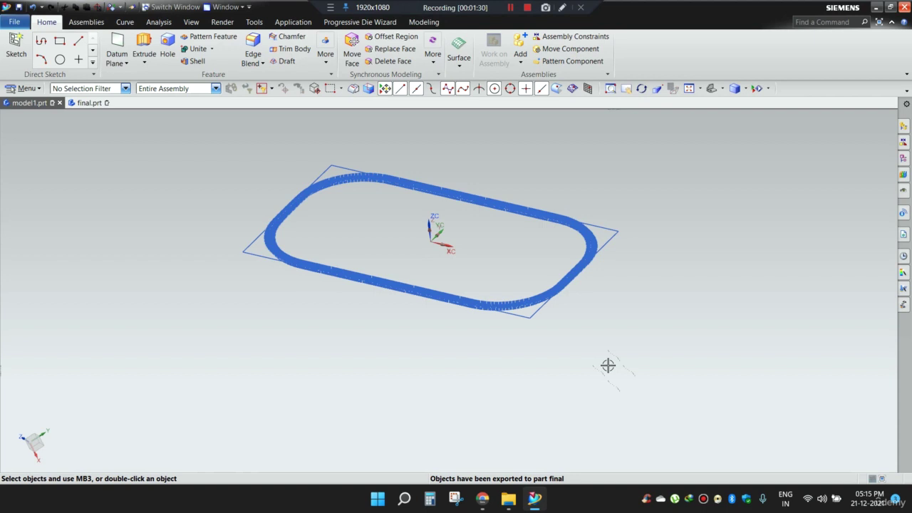
Switch to final.prt, remove the datum coordinate system from the view, and display the work coordinate system
{"action": "left_click", "coordinate": [83, 103]}
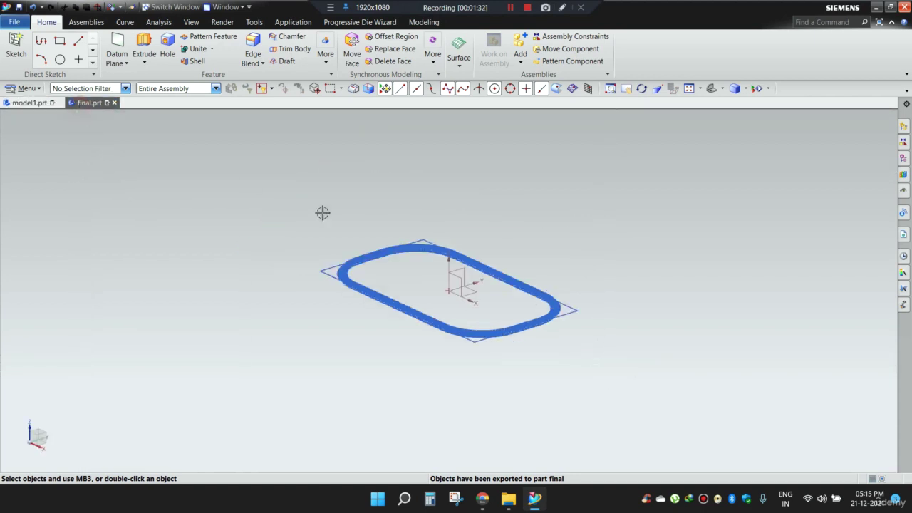
{"action": "scroll", "coordinate": [475, 289], "scroll_direction": "down", "scroll_amount": 1}
{"action": "scroll", "coordinate": [546, 238], "scroll_direction": "up", "scroll_amount": 3}
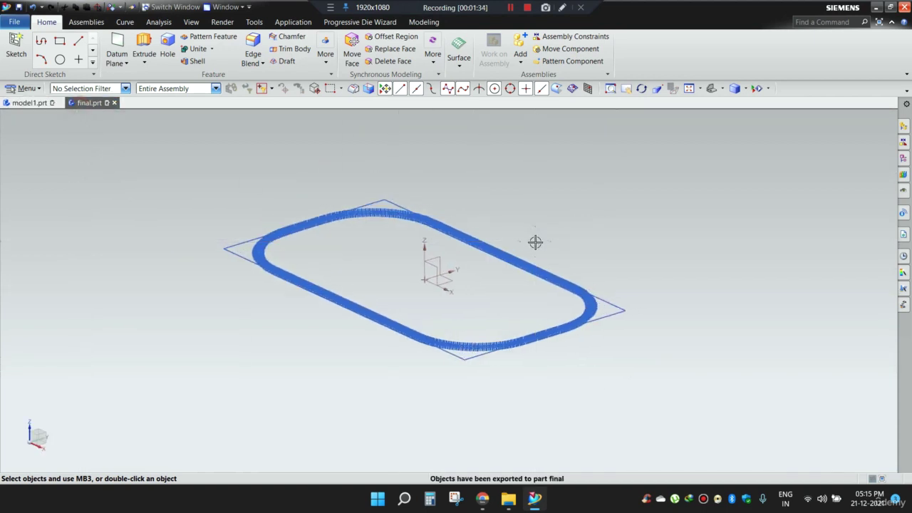
{"action": "left_click", "coordinate": [426, 284]}
{"action": "left_click", "coordinate": [427, 279]}
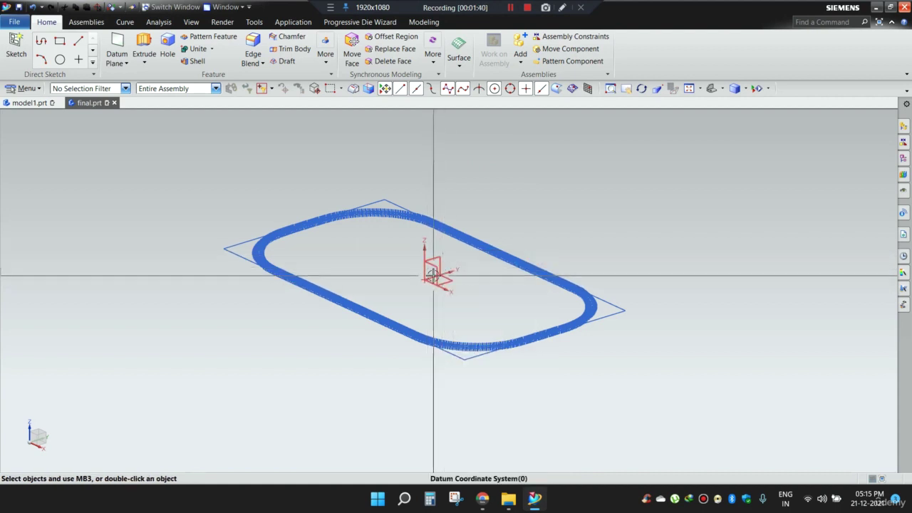
{"action": "key", "text": "ctrl+b"}
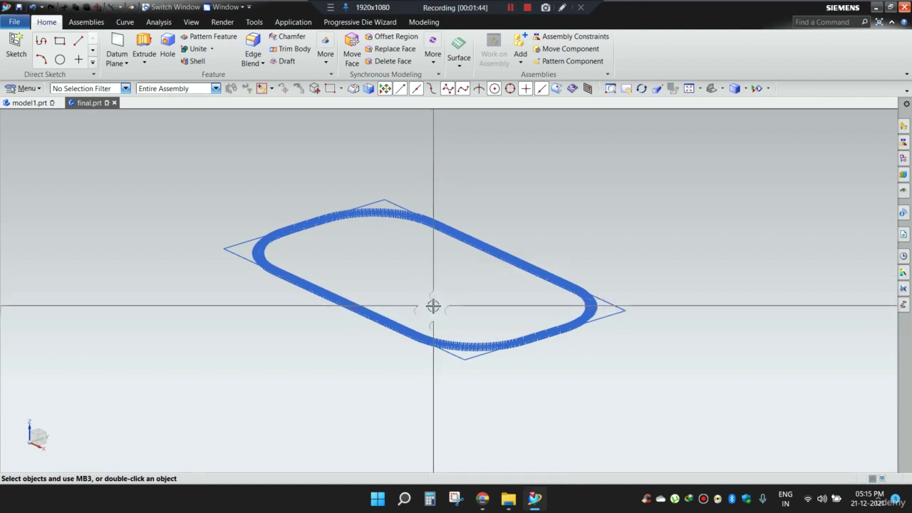
{"action": "key", "text": "w"}
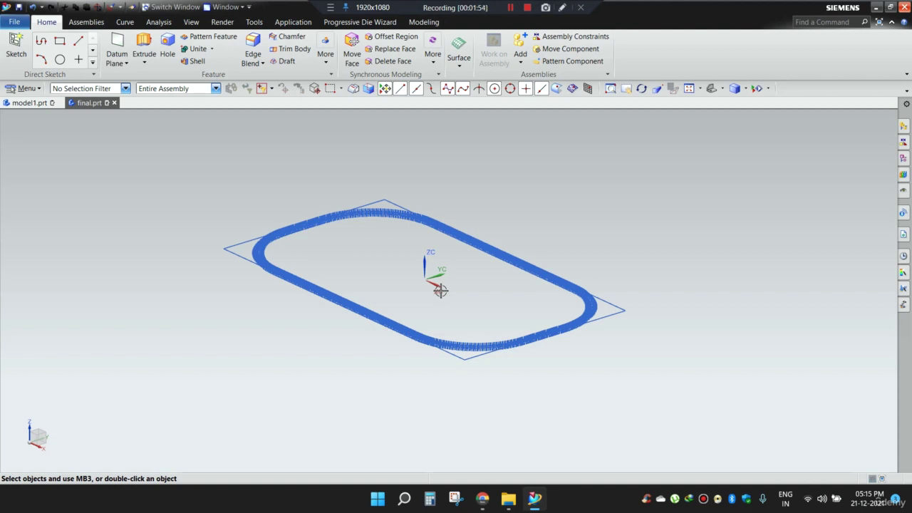
Swap the visible and hidden objects to bring up the container facet body, and hide that body
{"action": "key", "text": "ctrl+shift+b"}
{"action": "scroll", "coordinate": [478, 236], "scroll_direction": "down", "scroll_amount": 3}
{"action": "scroll", "coordinate": [478, 236], "scroll_direction": "up", "scroll_amount": 2}
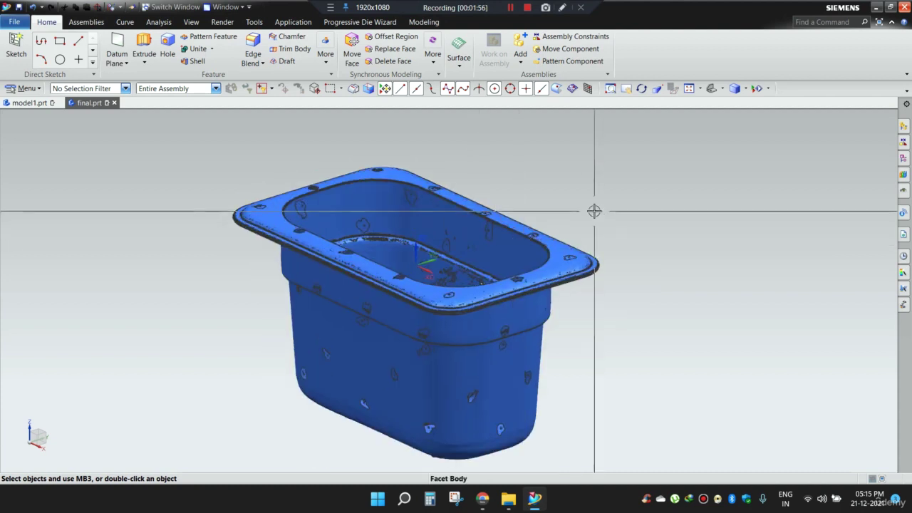
{"action": "middle_click_drag", "start_coordinate": [594, 211], "coordinate": [599, 215], "text": "shift"}
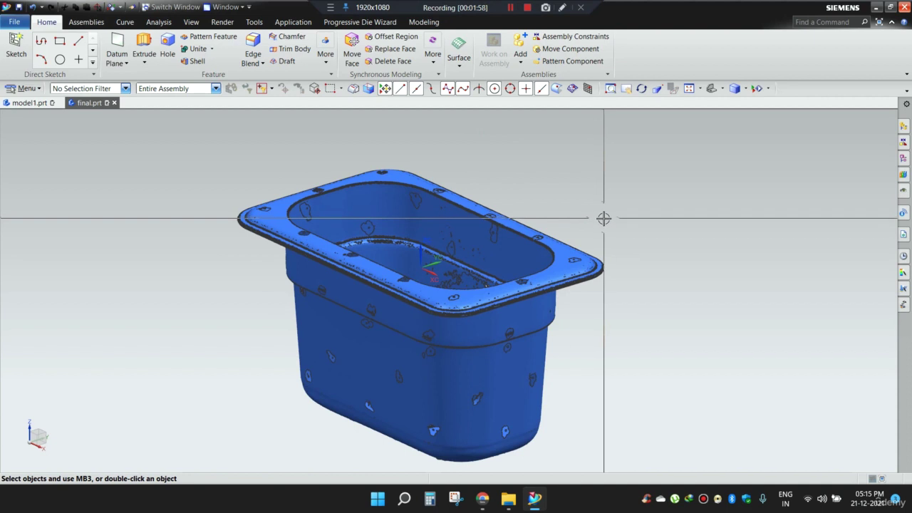
{"action": "key", "text": "ctrl+b"}
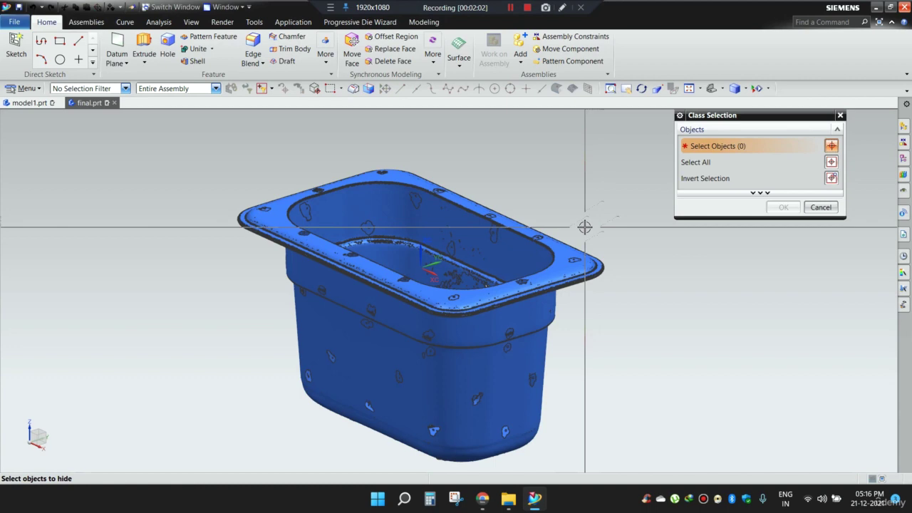
{"action": "left_click", "coordinate": [520, 261]}
{"action": "left_click", "coordinate": [783, 207]}
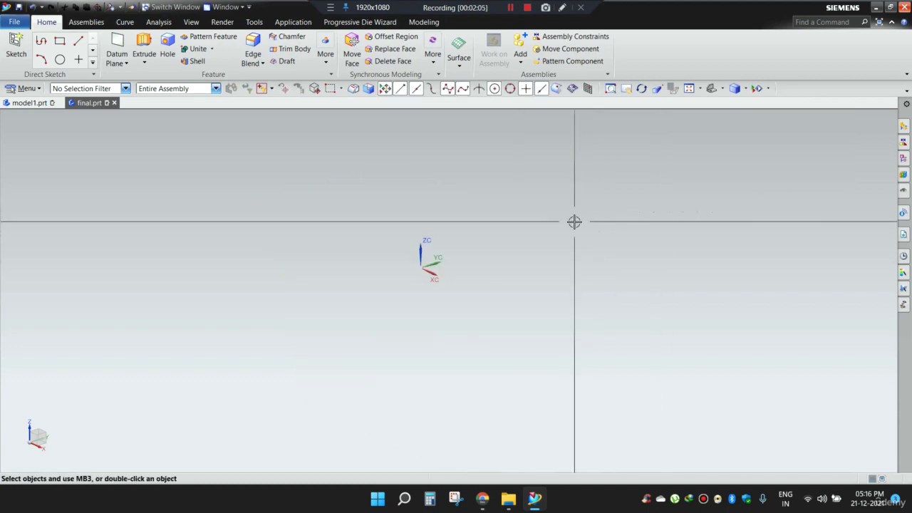
Show all hidden objects and orient the view to the container's side with Y horizontal and Z vertical
{"action": "key", "text": "ctrl+shift+u"}
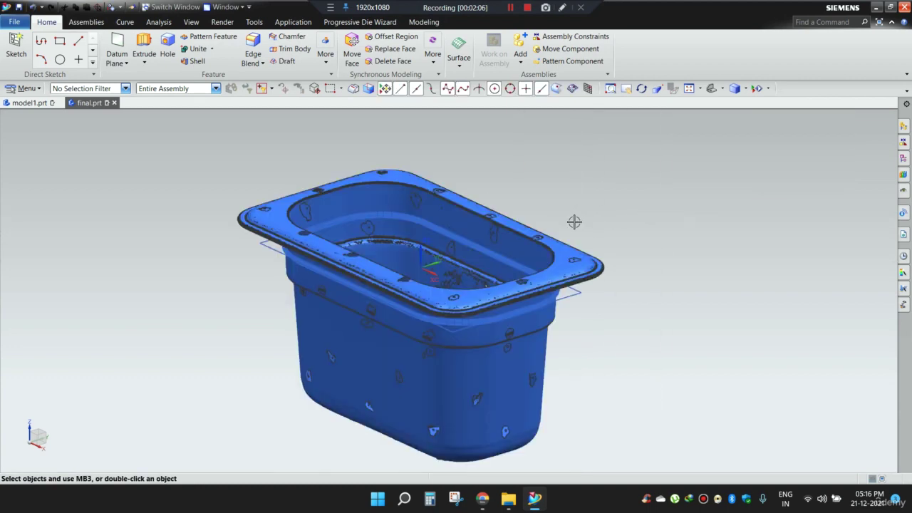
{"action": "right_click_drag", "start_coordinate": [655, 201], "coordinate": [639, 198]}
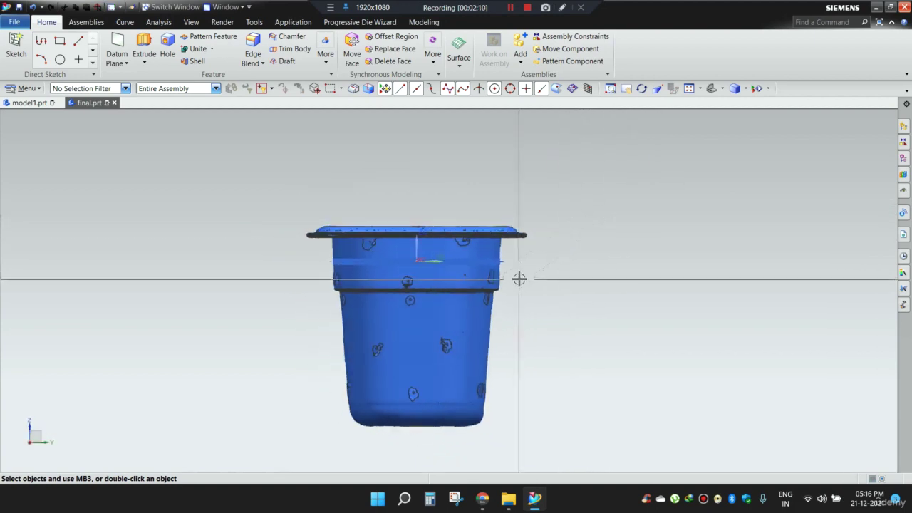
{"action": "scroll", "coordinate": [552, 260], "scroll_direction": "down", "scroll_amount": 3}
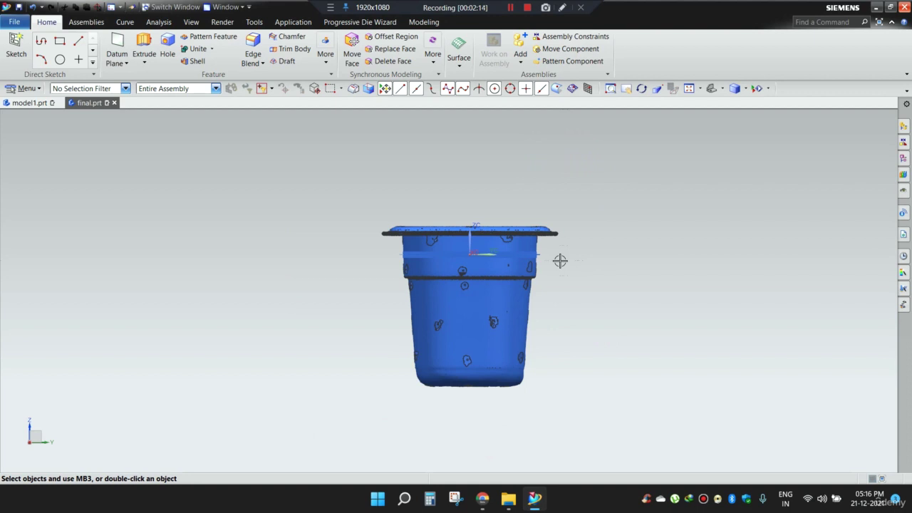
{"action": "scroll", "coordinate": [560, 261], "scroll_direction": "up", "scroll_amount": 1}
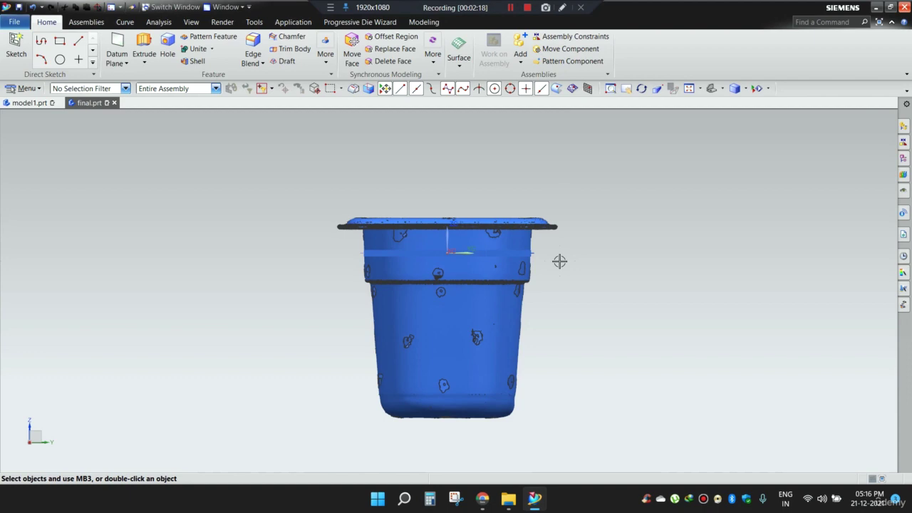
Orient the view to the container's top and examine the circular recess around the origin in its floor
{"action": "scroll", "coordinate": [560, 261], "scroll_direction": "down", "scroll_amount": 2}
{"action": "middle_click_drag", "start_coordinate": [562, 258], "coordinate": [627, 242]}
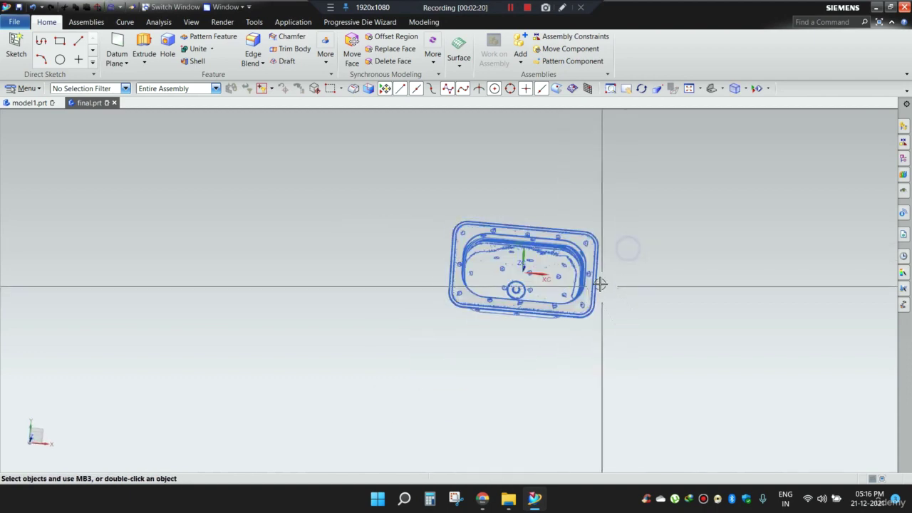
{"action": "scroll", "coordinate": [627, 254], "scroll_direction": "up", "scroll_amount": 3}
{"action": "key", "text": "F8"}
{"action": "scroll", "coordinate": [413, 266], "scroll_direction": "up", "scroll_amount": 1}
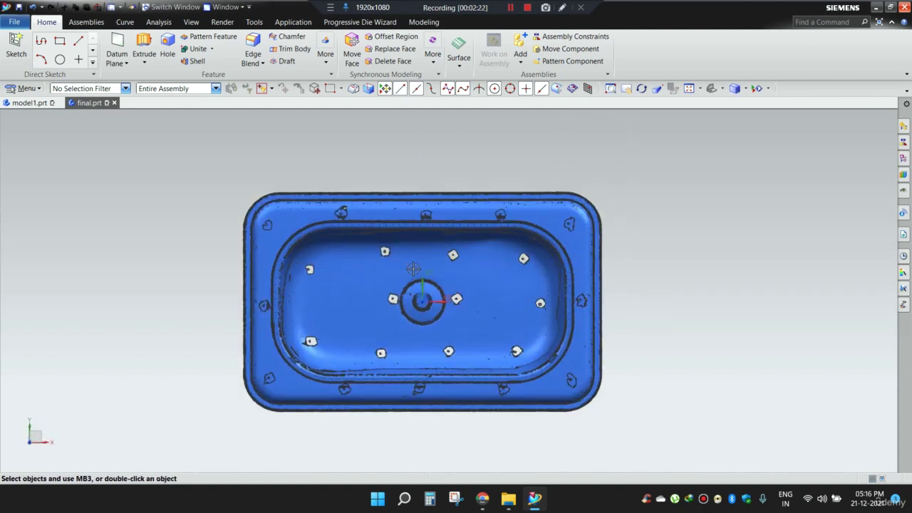
{"action": "scroll", "coordinate": [414, 269], "scroll_direction": "up", "scroll_amount": 1}
{"action": "middle_click_drag", "start_coordinate": [529, 263], "coordinate": [543, 263], "text": "shift"}
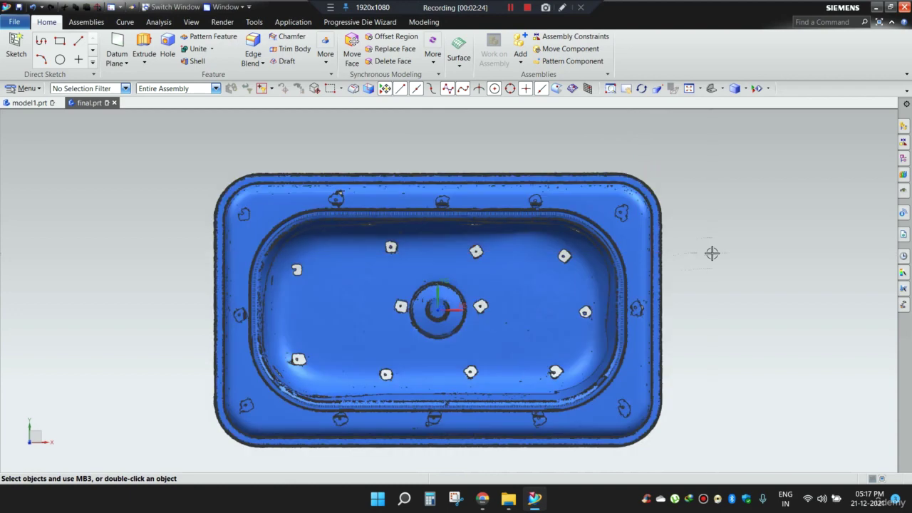
{"action": "scroll", "coordinate": [426, 310], "scroll_direction": "up", "scroll_amount": 3}
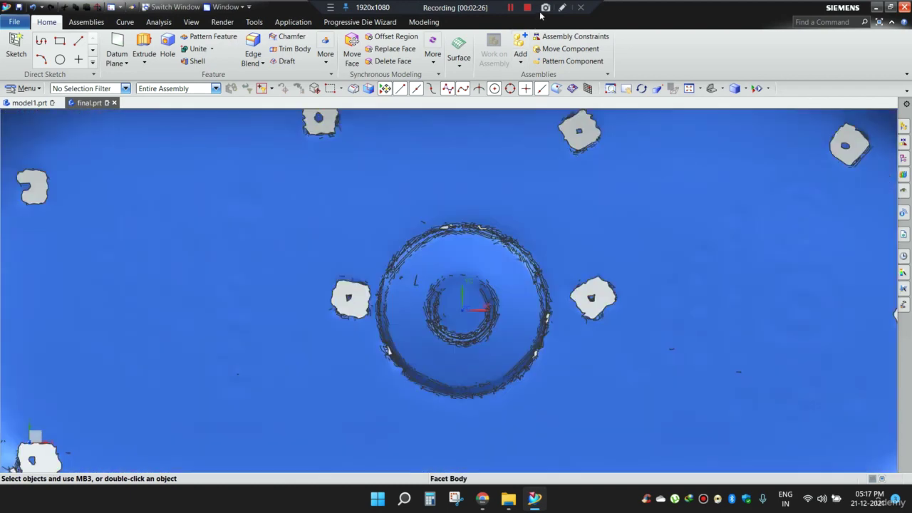
{"action": "left_click", "coordinate": [562, 7]}
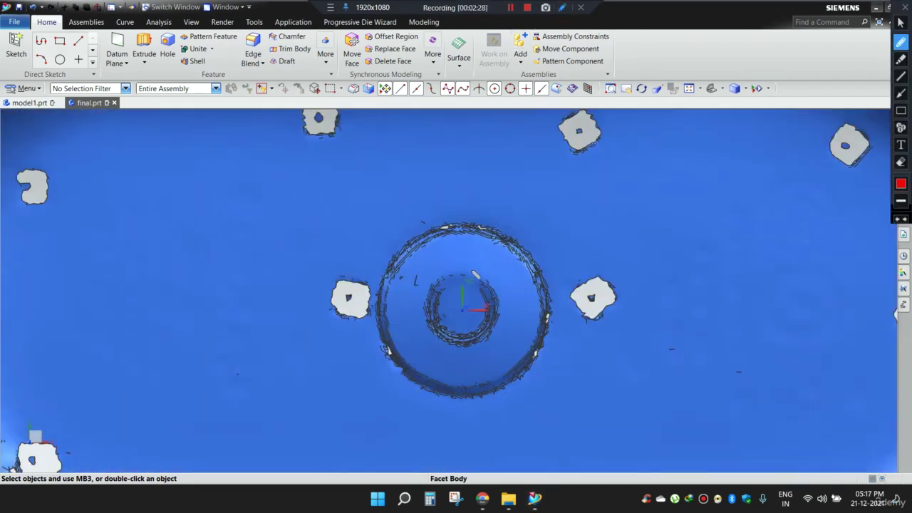
{"action": "mouse_move", "coordinate": [473, 271]}
{"action": "left_mouse_down"}
{"action": "mouse_move", "coordinate": [426, 292]}
{"action": "mouse_move", "coordinate": [443, 348]}
{"action": "mouse_move", "coordinate": [504, 311]}
{"action": "mouse_move", "coordinate": [477, 263]}
{"action": "mouse_move", "coordinate": [463, 258]}
{"action": "left_mouse_up"}
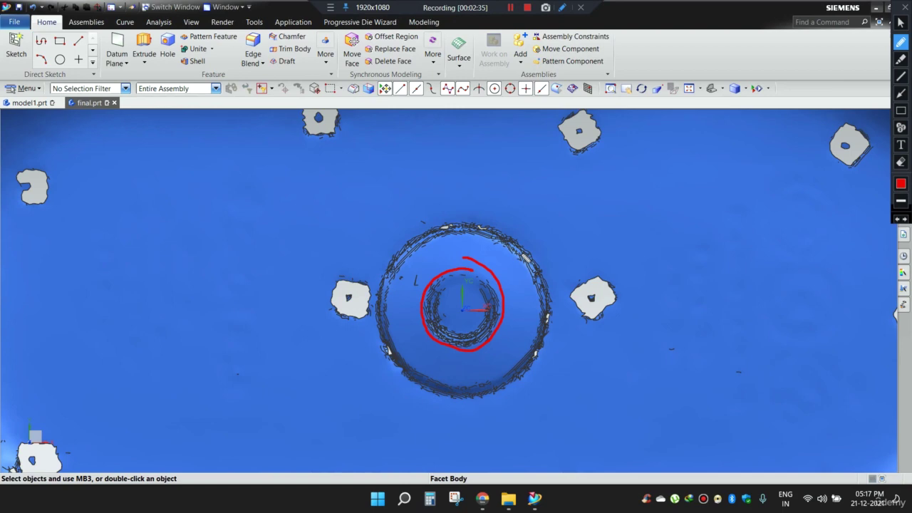
{"action": "key", "text": "Escape"}
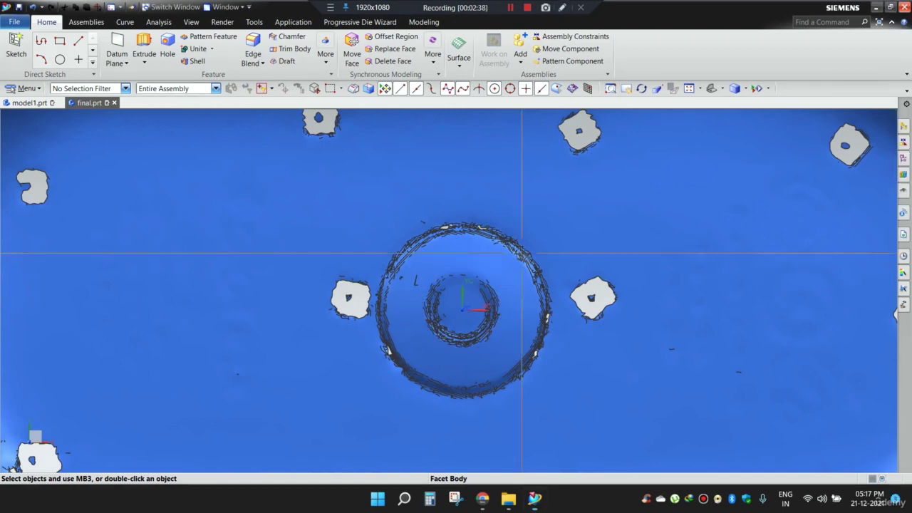
Save final.prt and fit the whole container in the view
{"action": "key", "text": "ctrl+s"}
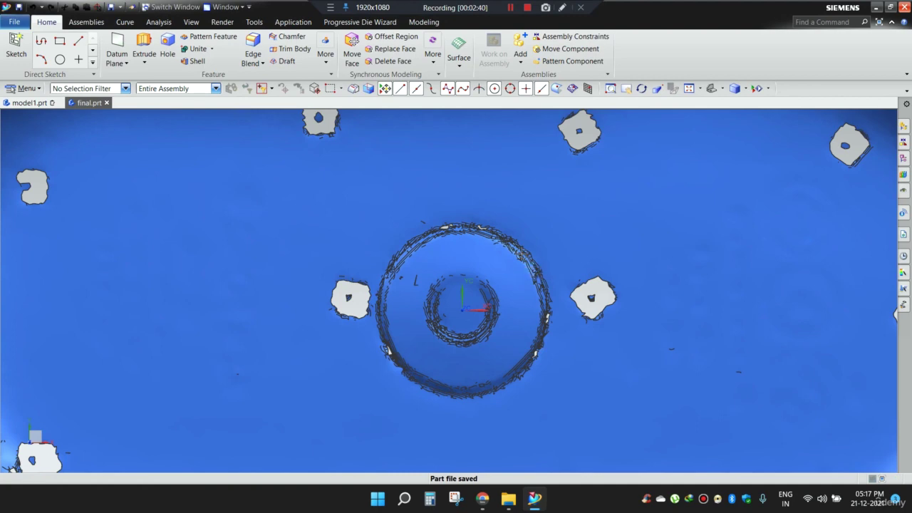
{"action": "key", "text": "ctrl+f"}
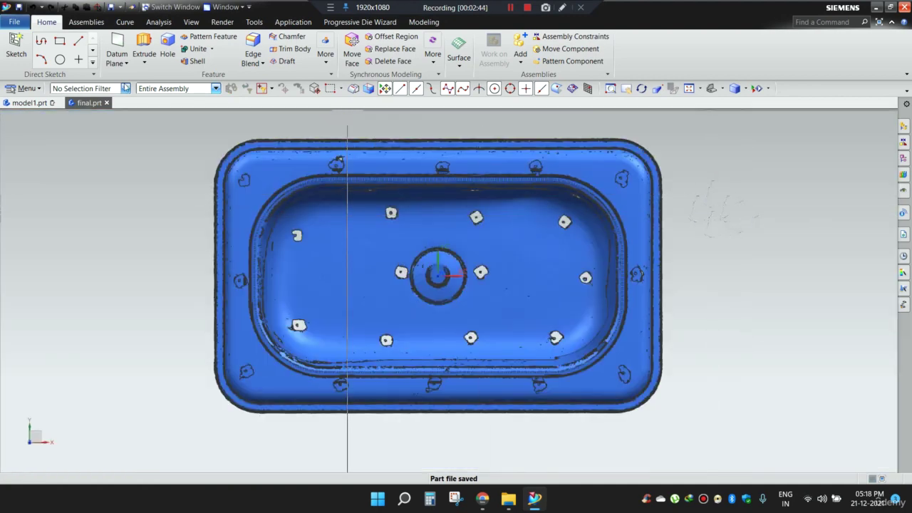
{"action": "left_click", "coordinate": [27, 89]}
{"action": "mouse_move", "coordinate": [29, 125]}
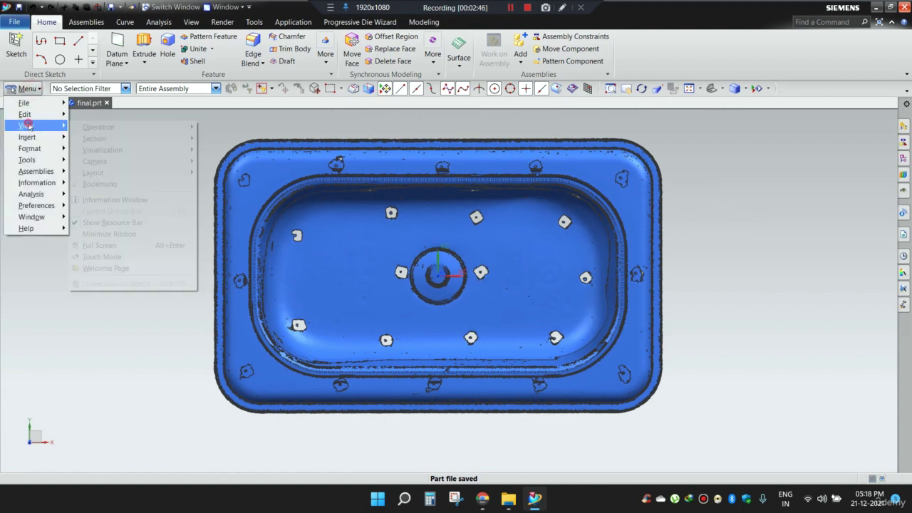
{"action": "mouse_move", "coordinate": [124, 128]}
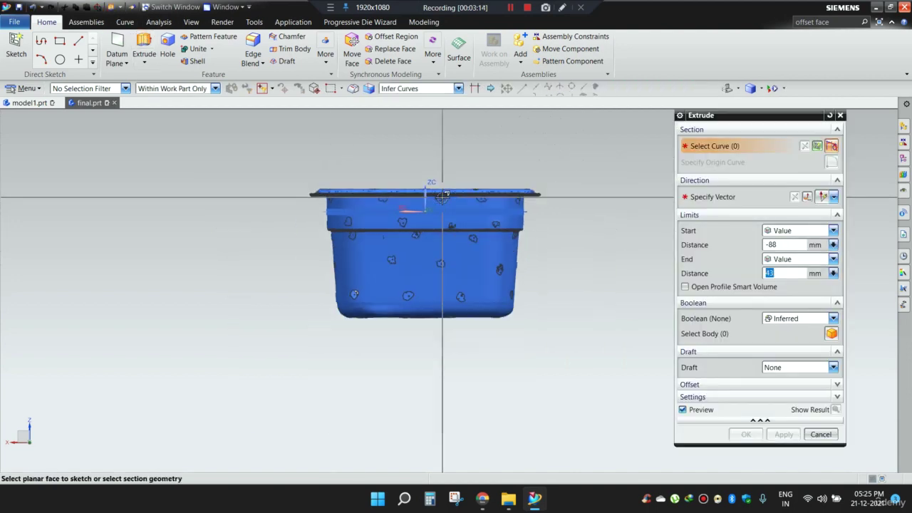
With Extrude running, turn the container to a tilted view and display it as wireframe with dim edges
{"action": "middle_click_drag", "start_coordinate": [442, 196], "coordinate": [531, 235]}
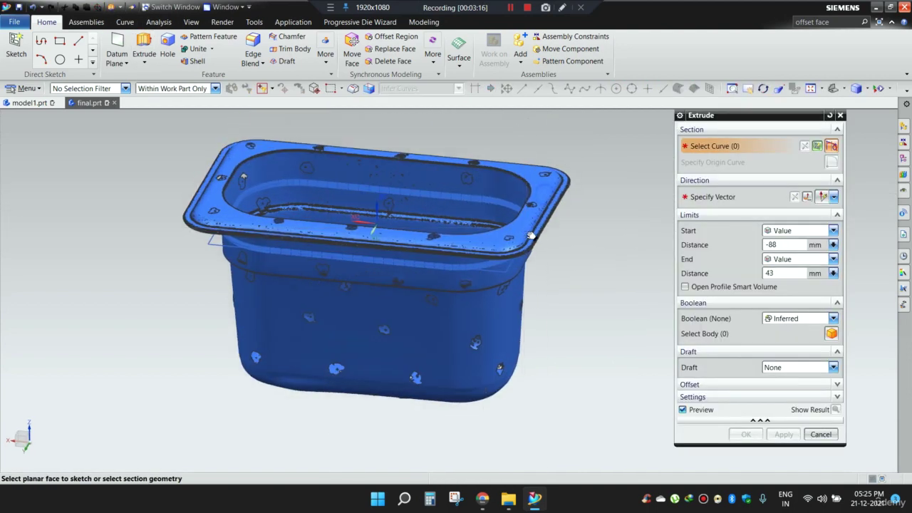
{"action": "right_click", "coordinate": [579, 145]}
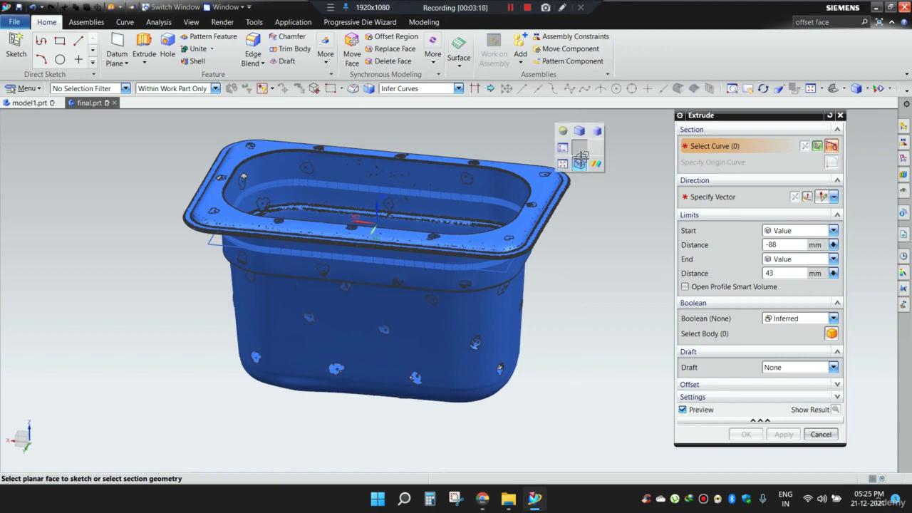
{"action": "right_click_drag", "start_coordinate": [580, 158], "coordinate": [580, 163]}
{"action": "scroll", "coordinate": [567, 196], "scroll_direction": "up", "scroll_amount": 1}
{"action": "scroll", "coordinate": [355, 183], "scroll_direction": "down", "scroll_amount": 1}
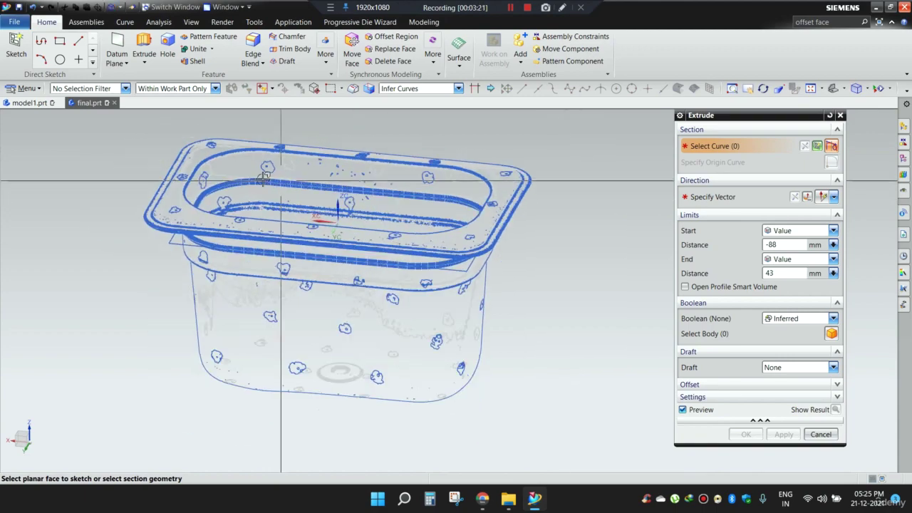
Select the four lines of the rectangle around the container below the rim as the Extrude section
{"action": "scroll", "coordinate": [264, 175], "scroll_direction": "up", "scroll_amount": 3}
{"action": "scroll", "coordinate": [258, 181], "scroll_direction": "down", "scroll_amount": 3}
{"action": "scroll", "coordinate": [255, 184], "scroll_direction": "up", "scroll_amount": 3}
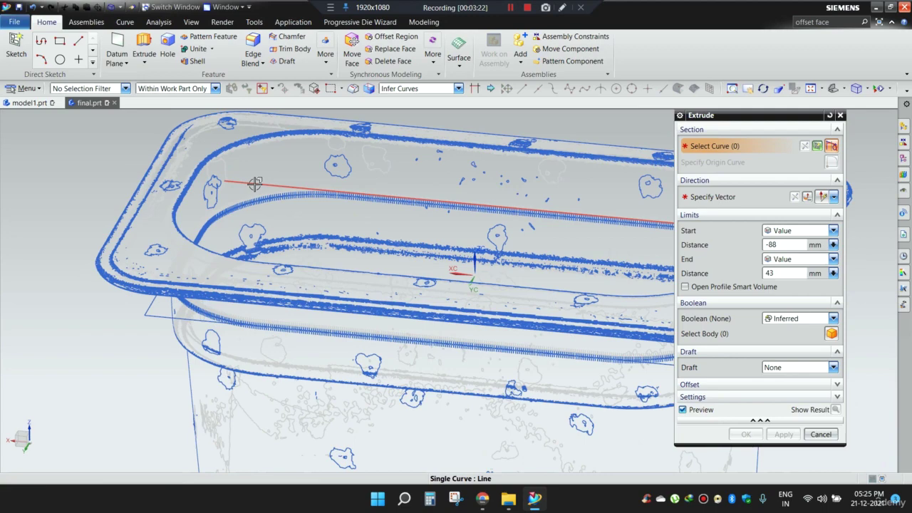
{"action": "left_click", "coordinate": [254, 184]}
{"action": "left_click", "coordinate": [155, 298]}
{"action": "scroll", "coordinate": [154, 292], "scroll_direction": "down", "scroll_amount": 3}
{"action": "scroll", "coordinate": [283, 314], "scroll_direction": "up", "scroll_amount": 3}
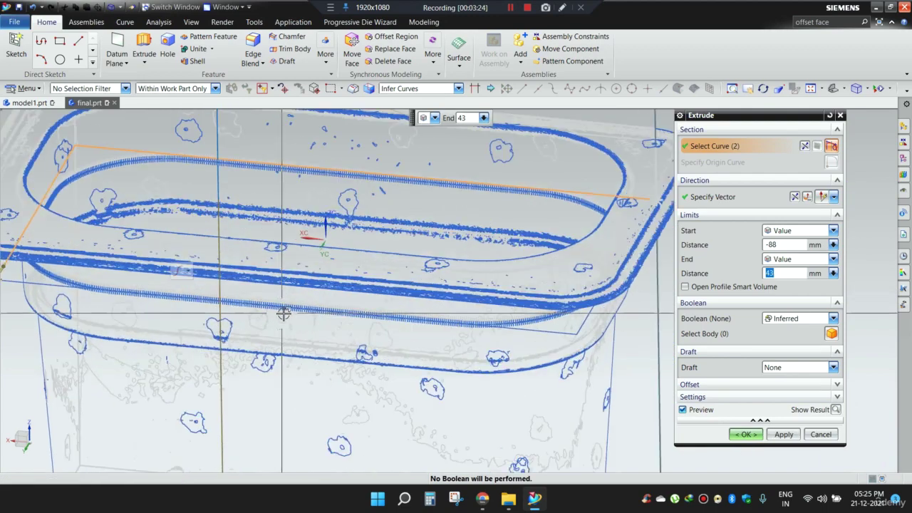
{"action": "scroll", "coordinate": [283, 314], "scroll_direction": "down", "scroll_amount": 4}
{"action": "scroll", "coordinate": [331, 296], "scroll_direction": "up", "scroll_amount": 4}
{"action": "left_click", "coordinate": [331, 296]}
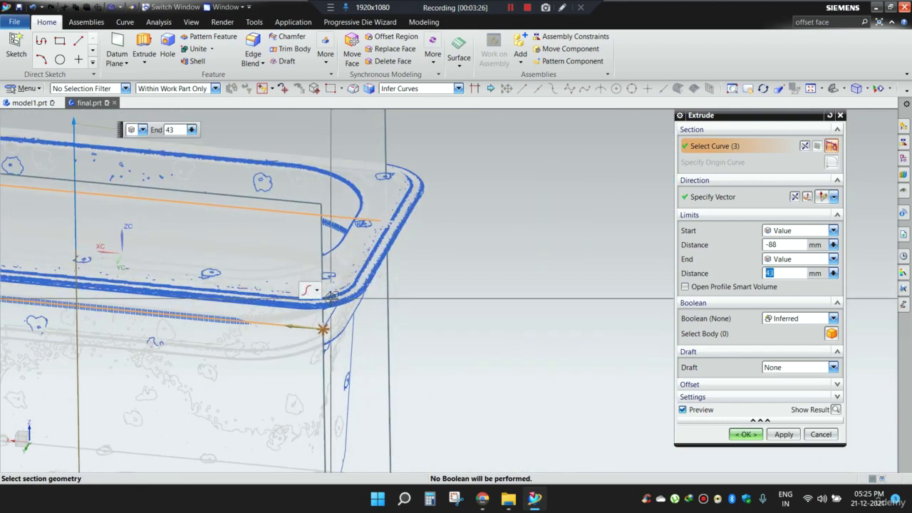
{"action": "left_click", "coordinate": [335, 308]}
Orient the view to the container's side with X horizontal and compare the extrusion preview's vertical edge with the container wall
{"action": "scroll", "coordinate": [460, 275], "scroll_direction": "down", "scroll_amount": 5}
{"action": "mouse_move", "coordinate": [460, 275]}
{"action": "middle_mouse_down"}
{"action": "mouse_move", "coordinate": [459, 262]}
{"action": "mouse_move", "coordinate": [462, 274]}
{"action": "middle_mouse_up"}
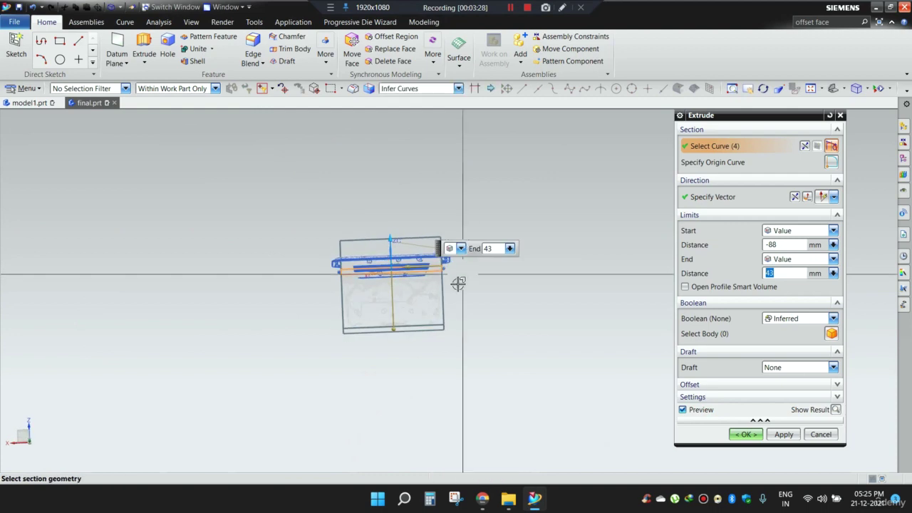
{"action": "scroll", "coordinate": [457, 283], "scroll_direction": "up", "scroll_amount": 3}
{"action": "right_click", "coordinate": [577, 185]}
{"action": "scroll", "coordinate": [484, 250], "scroll_direction": "up", "scroll_amount": 10}
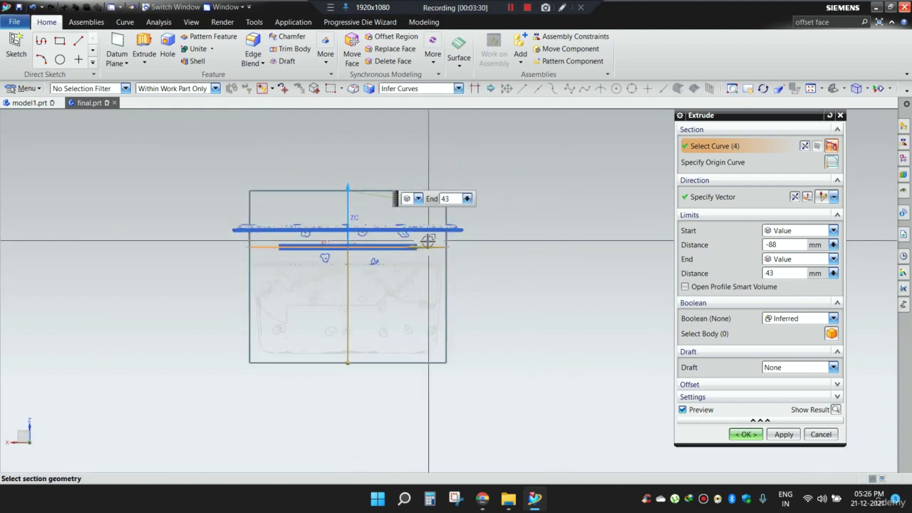
{"action": "middle_click_drag", "start_coordinate": [501, 250], "coordinate": [509, 255], "text": "shift"}
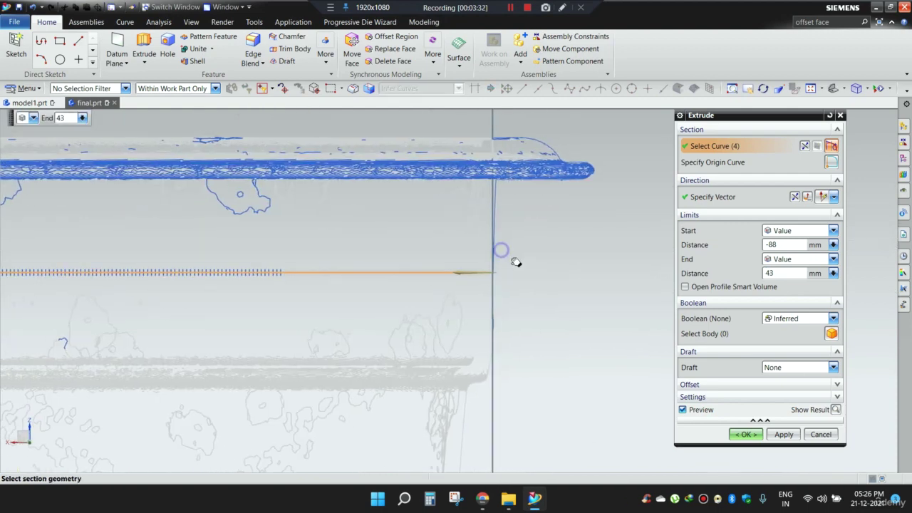
{"action": "scroll", "coordinate": [509, 253], "scroll_direction": "down", "scroll_amount": 2}
{"action": "scroll", "coordinate": [505, 254], "scroll_direction": "up", "scroll_amount": 2}
{"action": "scroll", "coordinate": [530, 265], "scroll_direction": "up", "scroll_amount": 2}
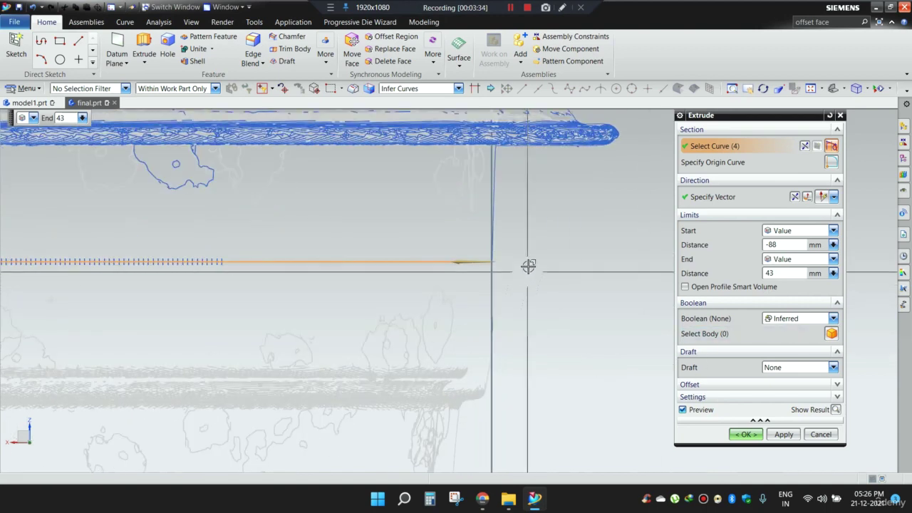
Set the extrusion's draft to From Section with a single angle of -1.85 degrees
{"action": "left_click", "coordinate": [768, 368]}
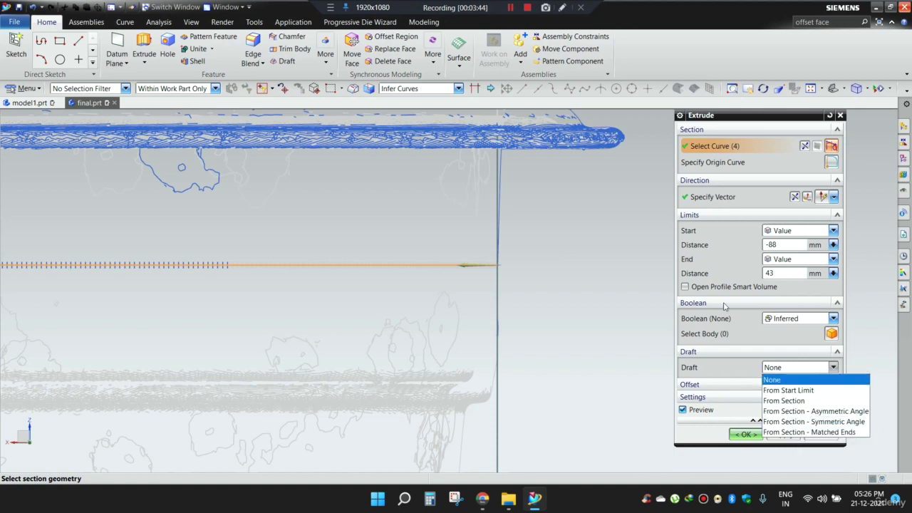
{"action": "left_click", "coordinate": [562, 8]}
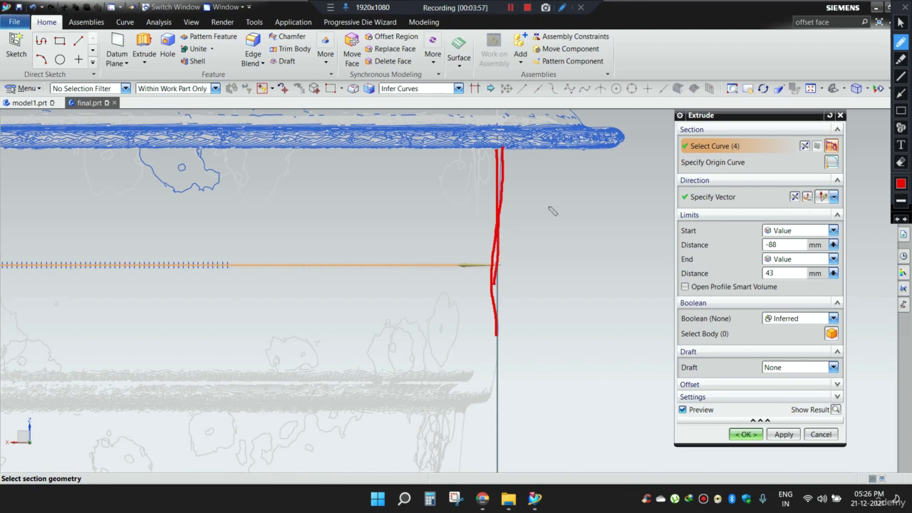
{"action": "key", "text": "Escape"}
{"action": "mouse_move", "coordinate": [530, 263]}
{"action": "middle_mouse_down", "text": "shift"}
{"action": "mouse_move", "coordinate": [542, 224]}
{"action": "mouse_move", "coordinate": [531, 233]}
{"action": "middle_mouse_up", "text": "shift"}
{"action": "left_click", "coordinate": [787, 367]}
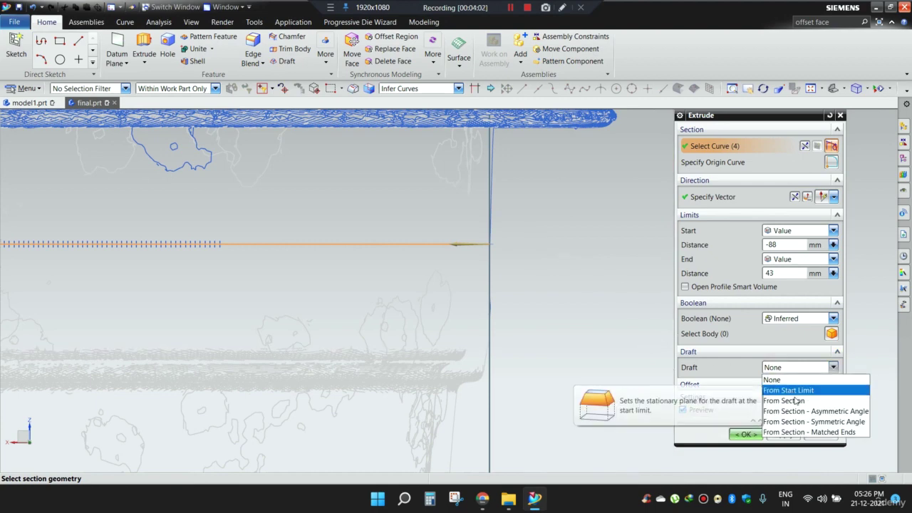
{"action": "left_click", "coordinate": [790, 400]}
{"action": "scroll", "coordinate": [496, 207], "scroll_direction": "down", "scroll_amount": 1}
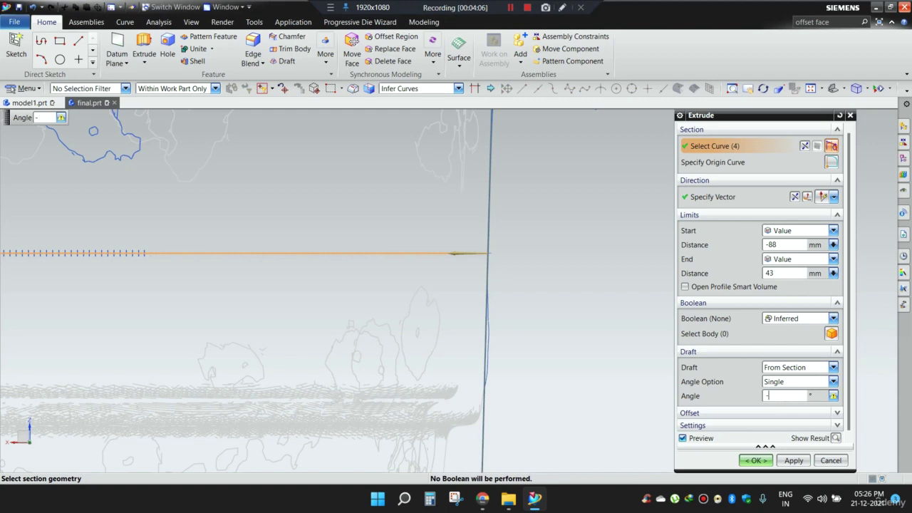
{"action": "scroll", "coordinate": [575, 332], "scroll_direction": "up", "scroll_amount": 4}
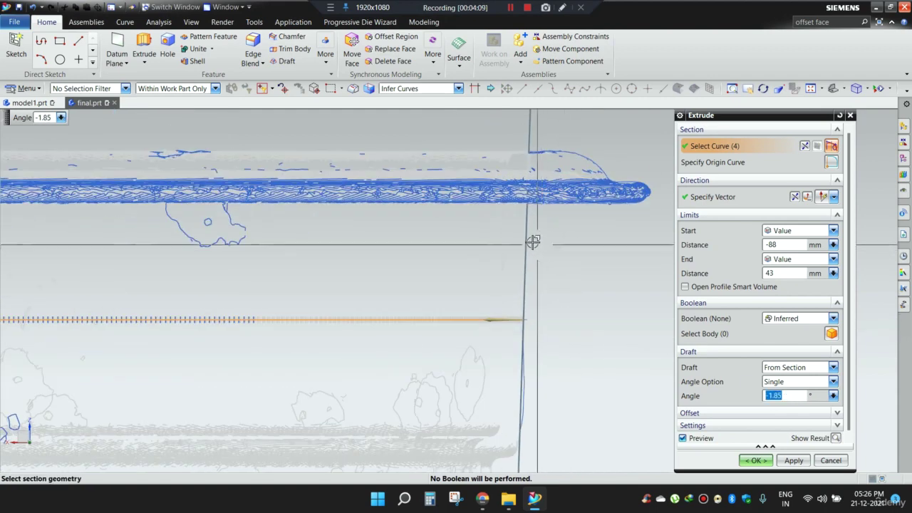
Check the drafted preview against the opposite container walls and create the extrusion from -88 mm to 43 mm
{"action": "scroll", "coordinate": [534, 242], "scroll_direction": "down", "scroll_amount": 4}
{"action": "middle_click_drag", "start_coordinate": [530, 176], "coordinate": [546, 214]}
{"action": "scroll", "coordinate": [547, 213], "scroll_direction": "down", "scroll_amount": 5}
{"action": "scroll", "coordinate": [377, 220], "scroll_direction": "up", "scroll_amount": 14}
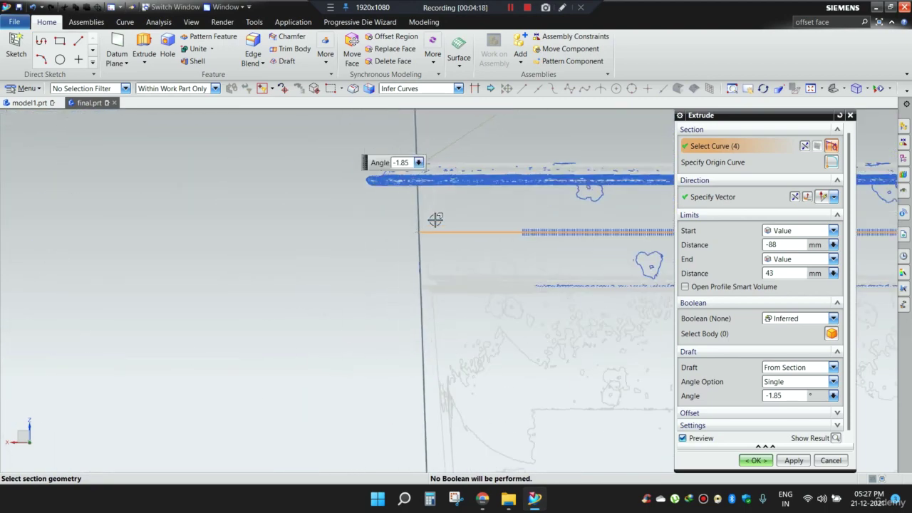
{"action": "middle_click_drag", "start_coordinate": [349, 222], "coordinate": [302, 192]}
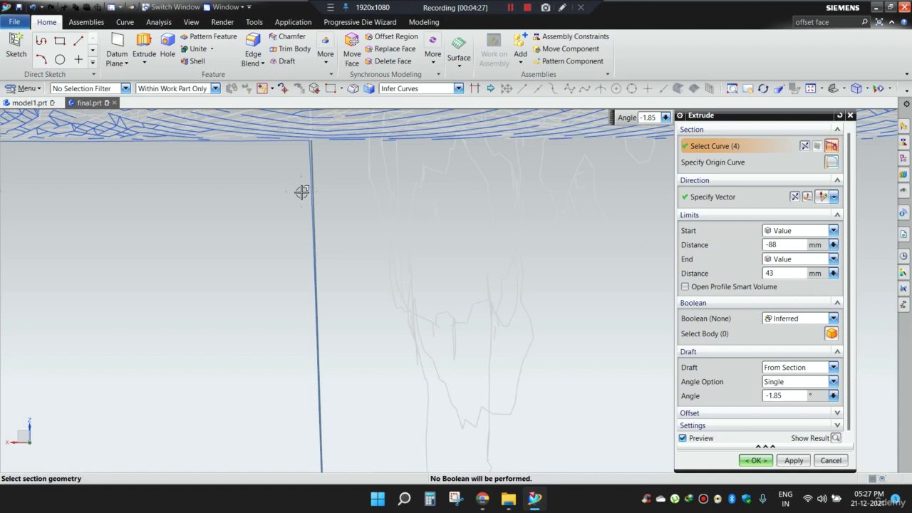
{"action": "scroll", "coordinate": [302, 192], "scroll_direction": "down", "scroll_amount": 15}
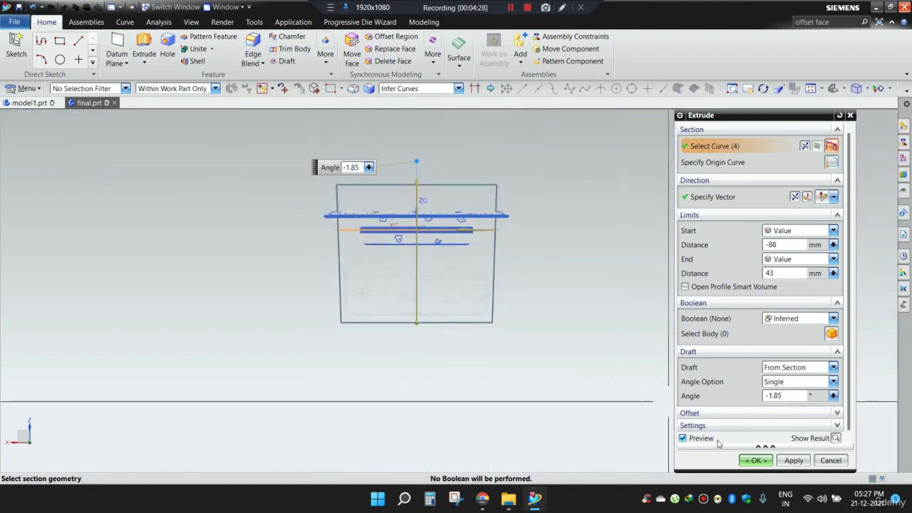
{"action": "scroll", "coordinate": [517, 235], "scroll_direction": "down", "scroll_amount": 5}
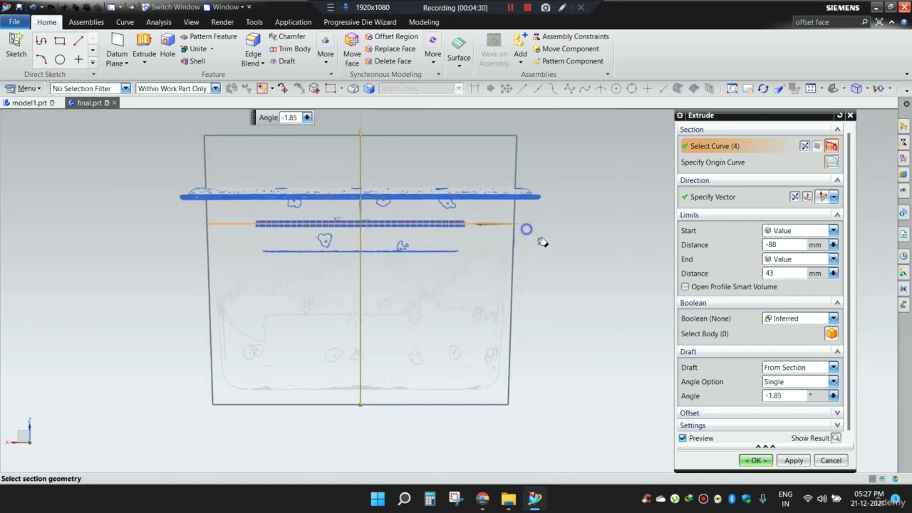
{"action": "left_click", "coordinate": [750, 461]}
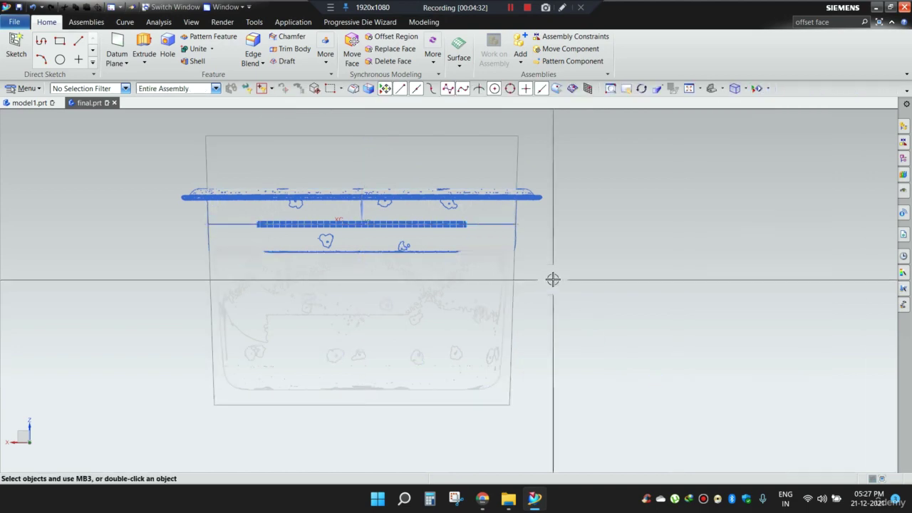
Display the extruded block and the container facet body shaded with edges in a tilted view
{"action": "mouse_move", "coordinate": [553, 279]}
{"action": "middle_mouse_down"}
{"action": "mouse_move", "coordinate": [538, 285]}
{"action": "mouse_move", "coordinate": [594, 232]}
{"action": "middle_mouse_up"}
{"action": "scroll", "coordinate": [538, 219], "scroll_direction": "down", "scroll_amount": 4}
{"action": "scroll", "coordinate": [538, 219], "scroll_direction": "up", "scroll_amount": 3}
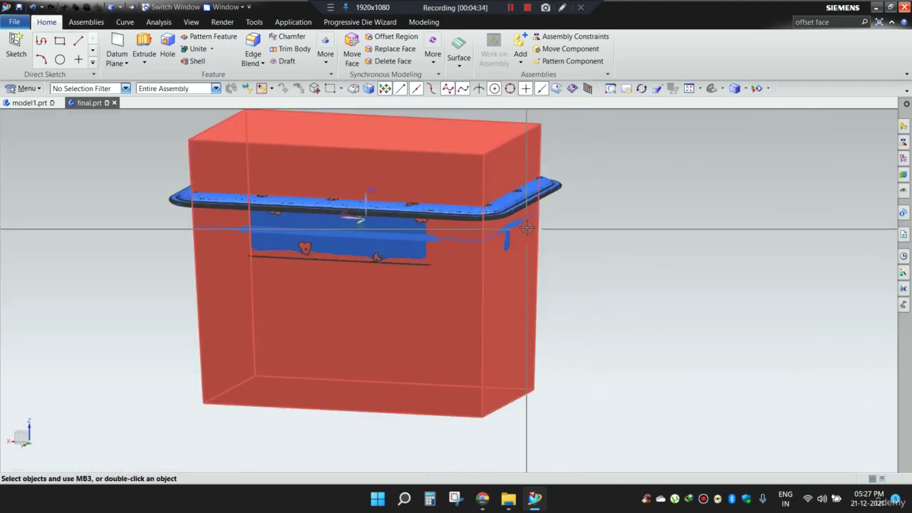
{"action": "scroll", "coordinate": [541, 221], "scroll_direction": "down", "scroll_amount": 3}
{"action": "scroll", "coordinate": [489, 238], "scroll_direction": "down", "scroll_amount": 2}
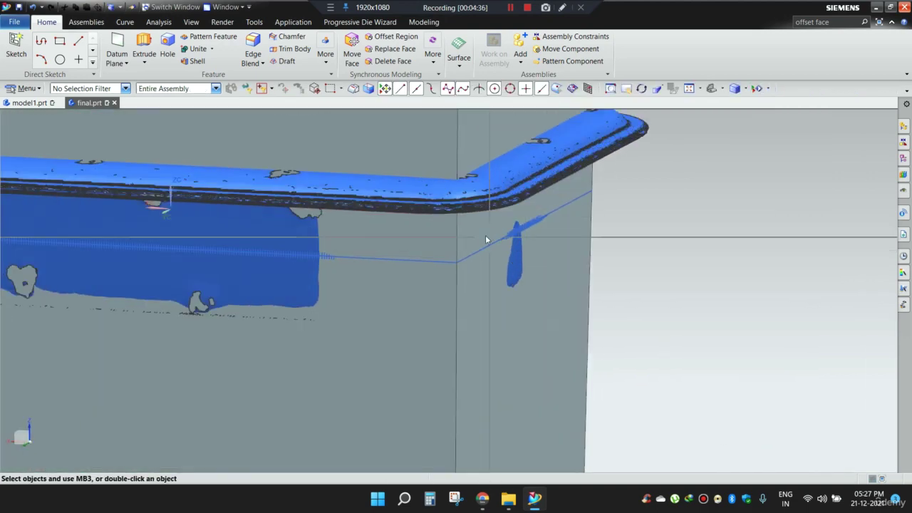
Examine where the facet body's wall areas and their lower edges below the rim pass through the block's side faces
{"action": "mouse_move", "coordinate": [485, 239]}
{"action": "middle_mouse_down"}
{"action": "mouse_move", "coordinate": [468, 214]}
{"action": "mouse_move", "coordinate": [481, 209]}
{"action": "mouse_move", "coordinate": [363, 279]}
{"action": "mouse_move", "coordinate": [437, 281]}
{"action": "middle_mouse_up"}
{"action": "scroll", "coordinate": [441, 281], "scroll_direction": "down", "scroll_amount": 1}
{"action": "left_click", "coordinate": [562, 7]}
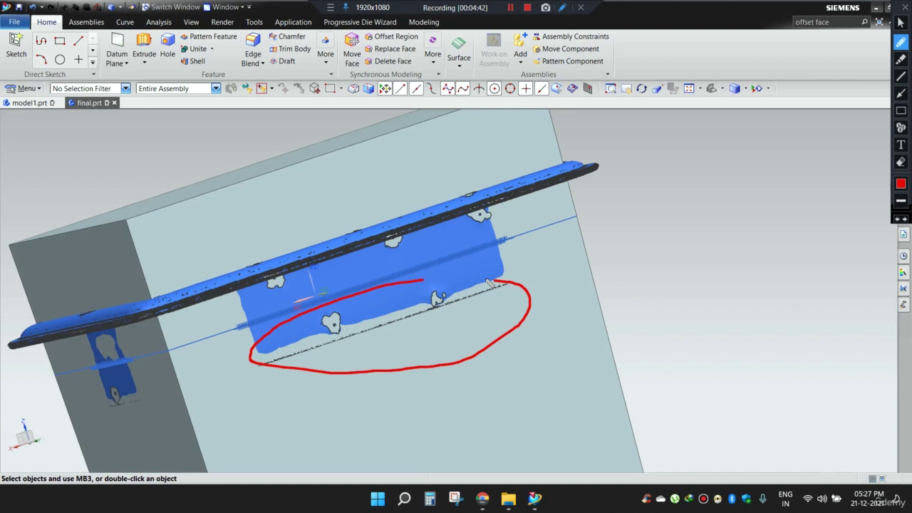
{"action": "key", "text": "Escape"}
{"action": "scroll", "coordinate": [486, 277], "scroll_direction": "up", "scroll_amount": 4}
{"action": "mouse_move", "coordinate": [486, 276]}
{"action": "middle_mouse_down"}
{"action": "mouse_move", "coordinate": [509, 256]}
{"action": "mouse_move", "coordinate": [501, 266]}
{"action": "middle_mouse_up"}
{"action": "scroll", "coordinate": [446, 272], "scroll_direction": "down", "scroll_amount": 4}
{"action": "left_click", "coordinate": [561, 7]}
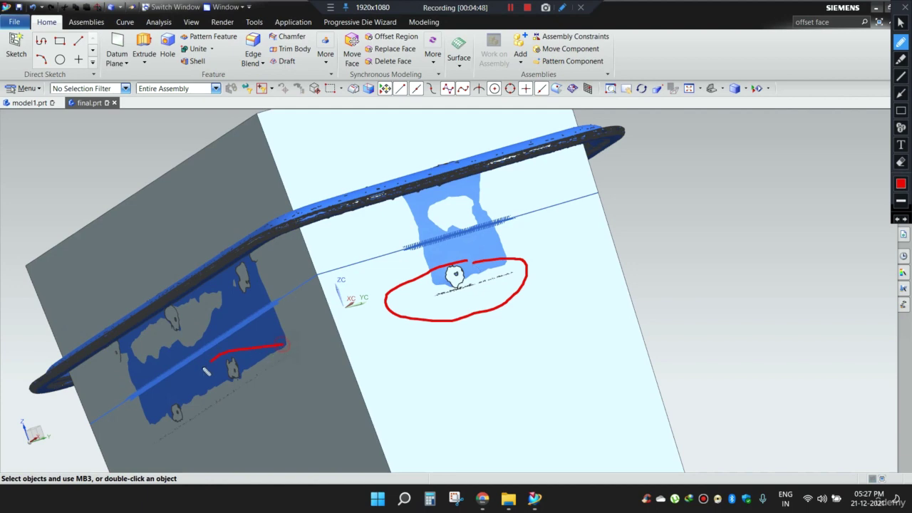
Compare where the facet body's wall areas and lower edges show through the block's adjacent side faces
{"action": "key", "text": "Escape"}
{"action": "scroll", "coordinate": [381, 257], "scroll_direction": "up", "scroll_amount": 5}
{"action": "mouse_move", "coordinate": [382, 258]}
{"action": "middle_mouse_down"}
{"action": "mouse_move", "coordinate": [363, 275]}
{"action": "mouse_move", "coordinate": [513, 244]}
{"action": "middle_mouse_up"}
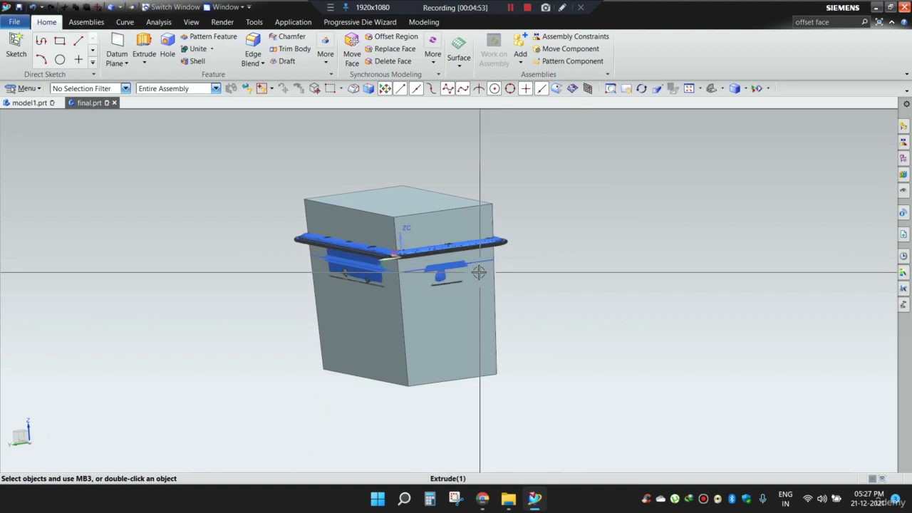
{"action": "scroll", "coordinate": [513, 244], "scroll_direction": "down", "scroll_amount": 2}
{"action": "left_click", "coordinate": [562, 8]}
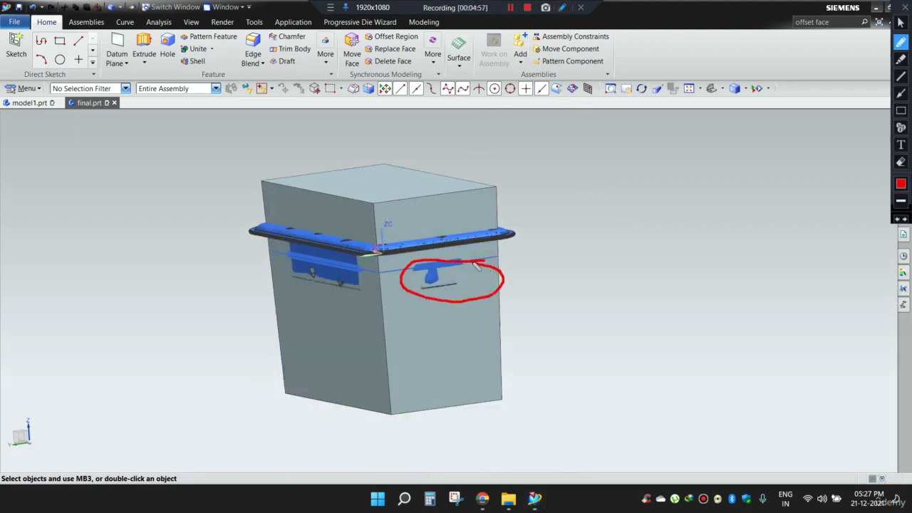
{"action": "key", "text": "Escape"}
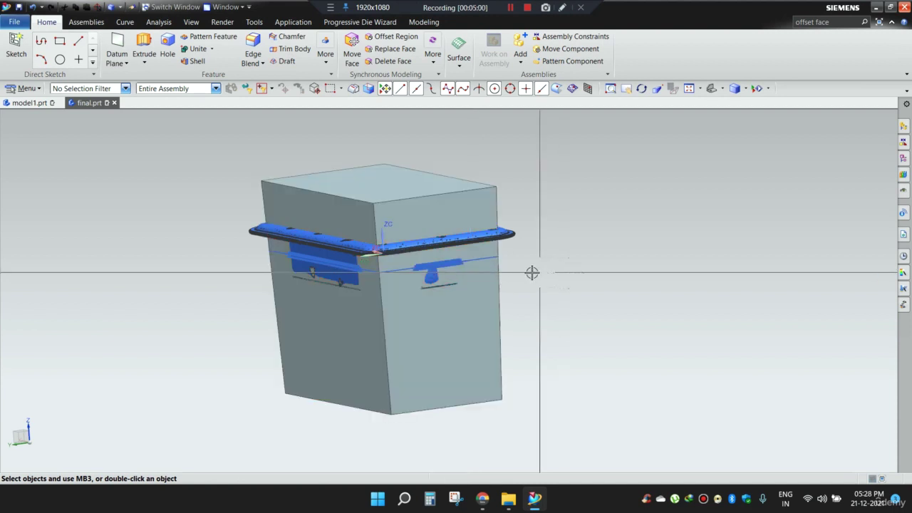
{"action": "scroll", "coordinate": [534, 273], "scroll_direction": "down", "scroll_amount": 2}
{"action": "middle_click_drag", "start_coordinate": [507, 271], "coordinate": [579, 252]}
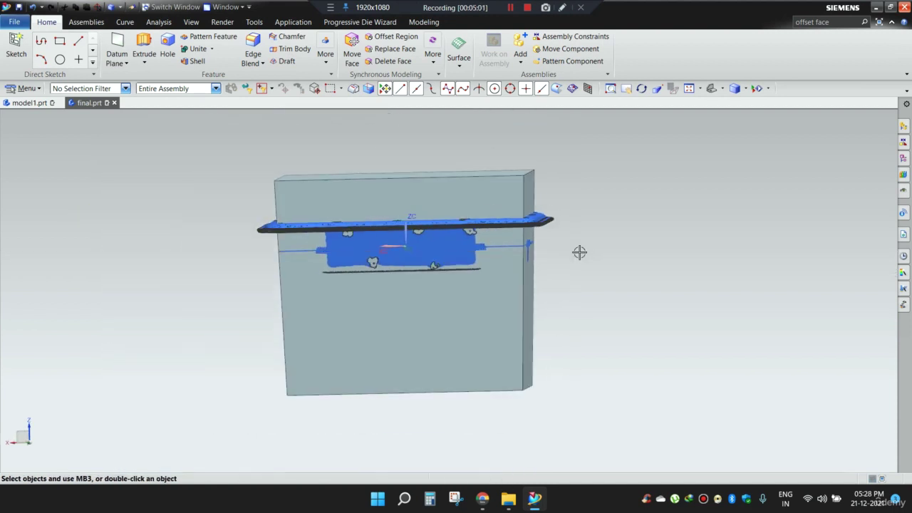
{"action": "scroll", "coordinate": [529, 260], "scroll_direction": "up", "scroll_amount": 1}
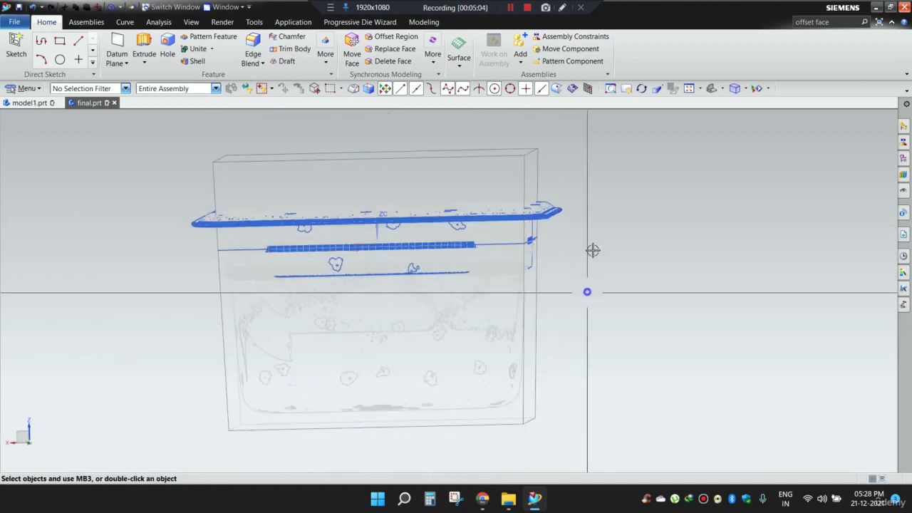
Edit the block's extrusion, testing a draft angle of -1 degree against the container wall before applying -2 degrees
{"action": "key", "text": "F8"}
{"action": "scroll", "coordinate": [509, 270], "scroll_direction": "up", "scroll_amount": 3}
{"action": "scroll", "coordinate": [488, 273], "scroll_direction": "up", "scroll_amount": 3}
{"action": "scroll", "coordinate": [494, 280], "scroll_direction": "down", "scroll_amount": 2}
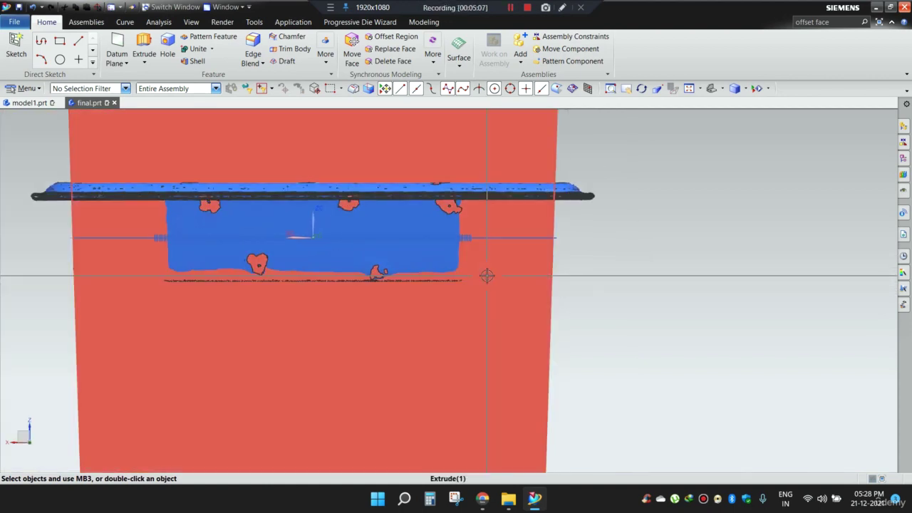
{"action": "double_click", "coordinate": [489, 273]}
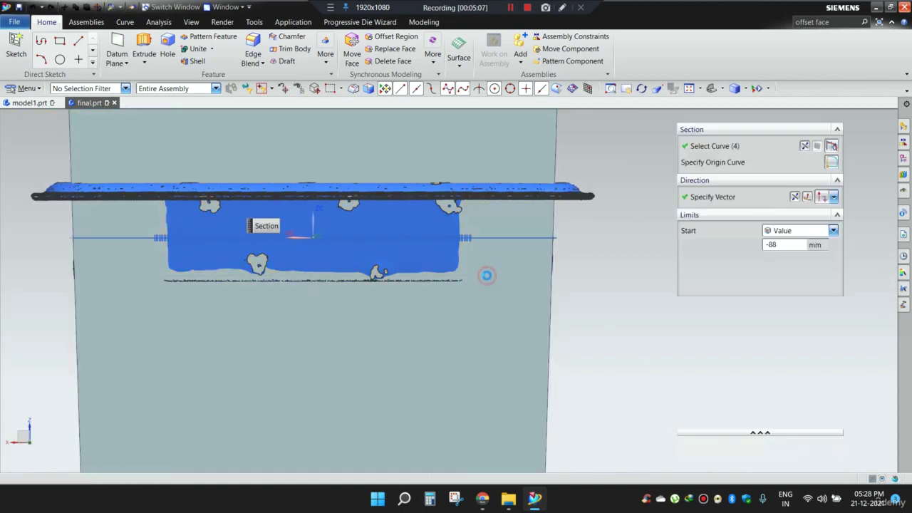
{"action": "scroll", "coordinate": [463, 279], "scroll_direction": "up", "scroll_amount": 4}
{"action": "scroll", "coordinate": [520, 279], "scroll_direction": "down", "scroll_amount": 4}
{"action": "scroll", "coordinate": [568, 238], "scroll_direction": "up", "scroll_amount": 5}
{"action": "scroll", "coordinate": [542, 239], "scroll_direction": "down", "scroll_amount": 3}
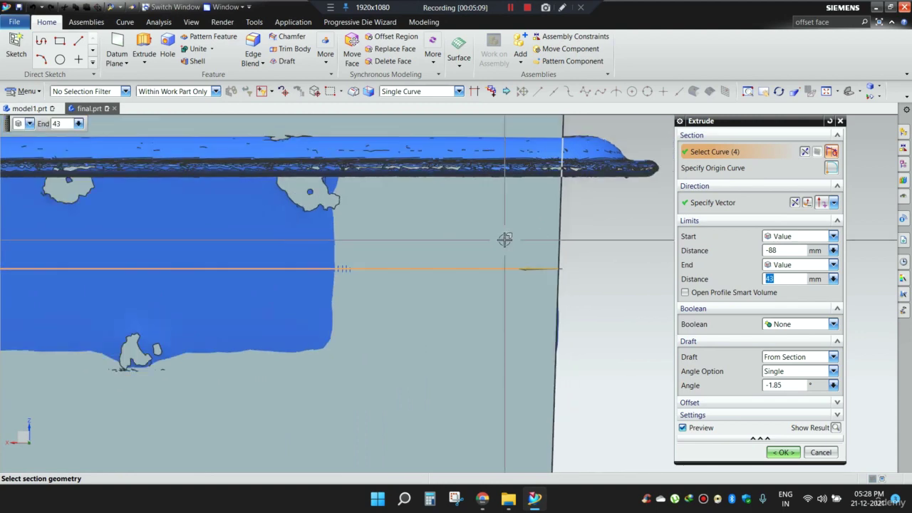
{"action": "scroll", "coordinate": [504, 240], "scroll_direction": "up", "scroll_amount": 2}
{"action": "scroll", "coordinate": [541, 242], "scroll_direction": "down", "scroll_amount": 1}
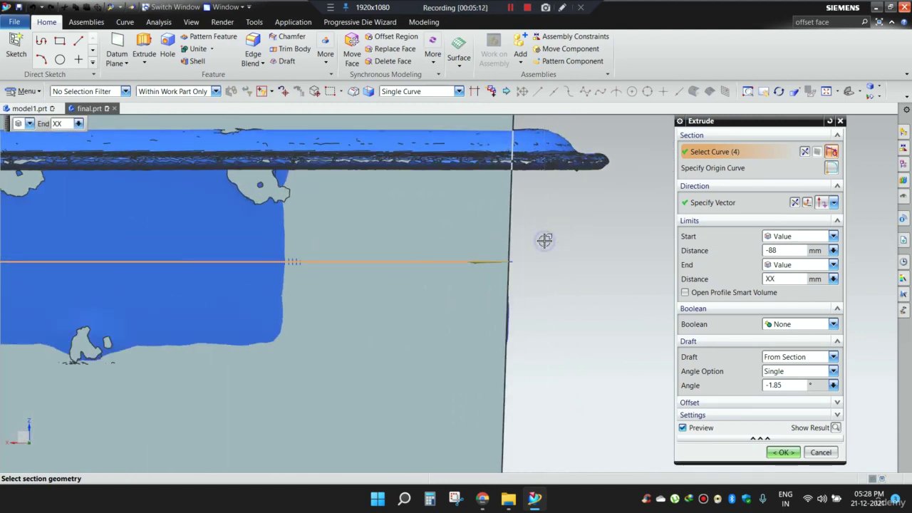
{"action": "scroll", "coordinate": [544, 250], "scroll_direction": "up", "scroll_amount": 2}
{"action": "scroll", "coordinate": [521, 220], "scroll_direction": "down", "scroll_amount": 2}
{"action": "scroll", "coordinate": [526, 187], "scroll_direction": "up", "scroll_amount": 1}
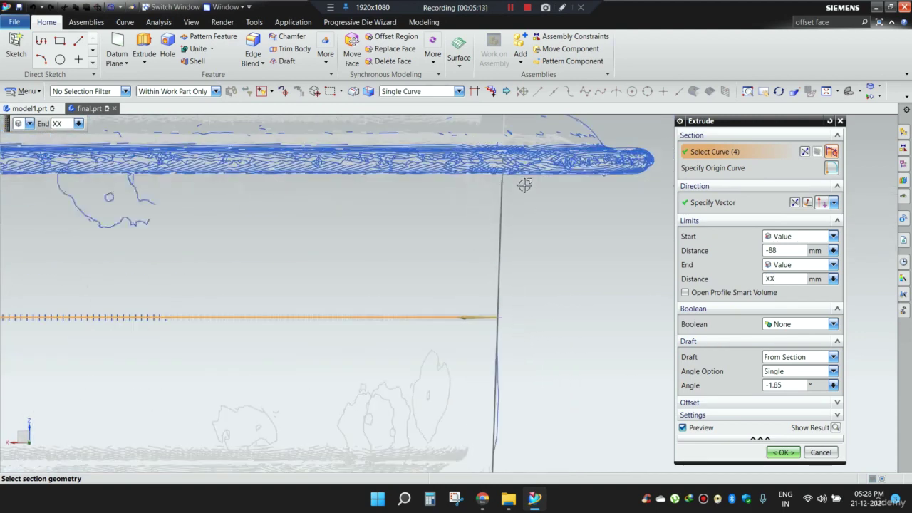
{"action": "scroll", "coordinate": [530, 218], "scroll_direction": "down", "scroll_amount": 2}
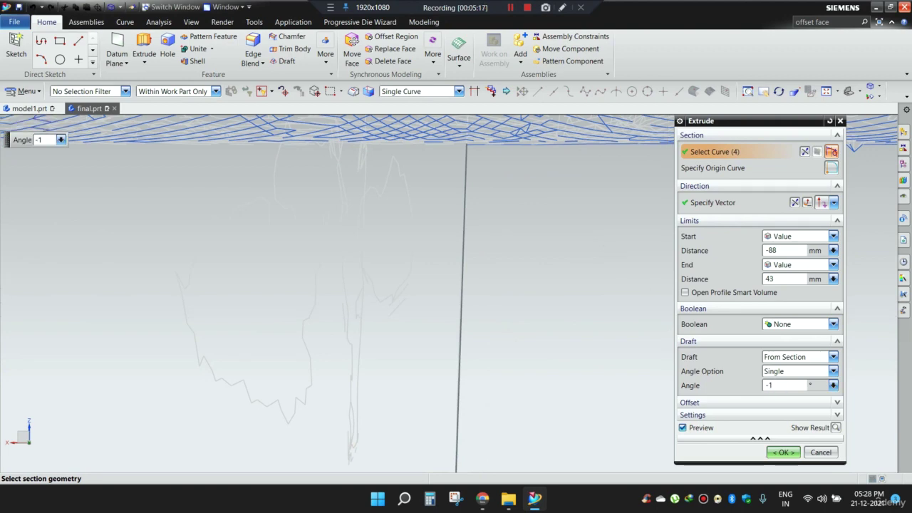
{"action": "scroll", "coordinate": [519, 233], "scroll_direction": "up", "scroll_amount": 5}
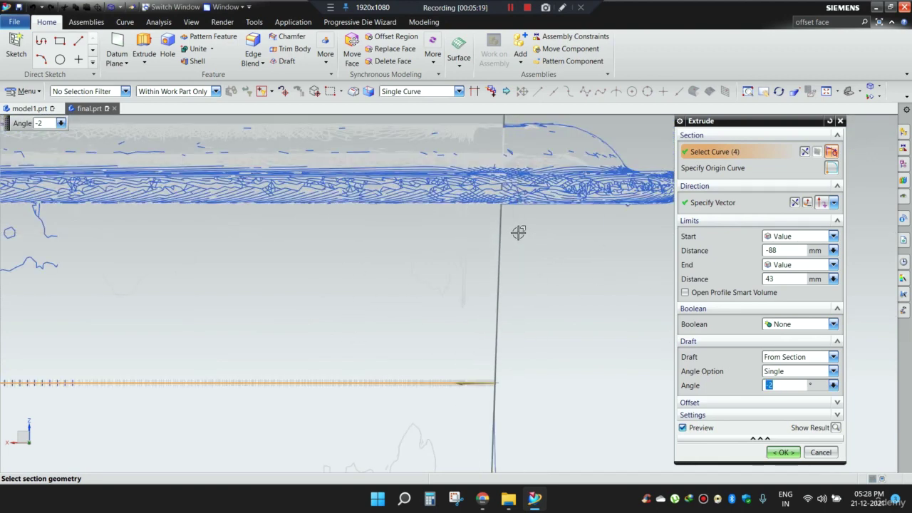
{"action": "left_click", "coordinate": [778, 451]}
Examine how the facet wall areas above and below the section curve show through the redrafted block's side faces
{"action": "scroll", "coordinate": [606, 255], "scroll_direction": "up", "scroll_amount": 3}
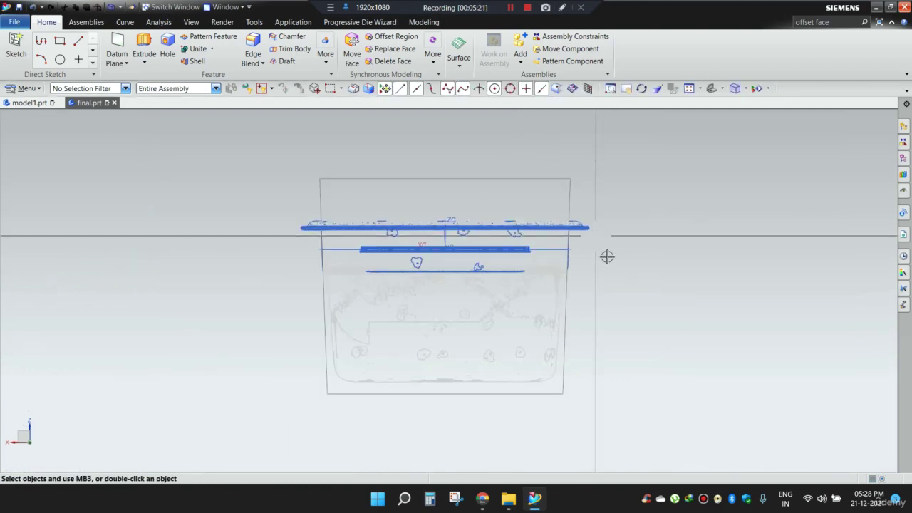
{"action": "middle_click_drag", "start_coordinate": [615, 271], "coordinate": [588, 288]}
{"action": "scroll", "coordinate": [634, 254], "scroll_direction": "down", "scroll_amount": 3}
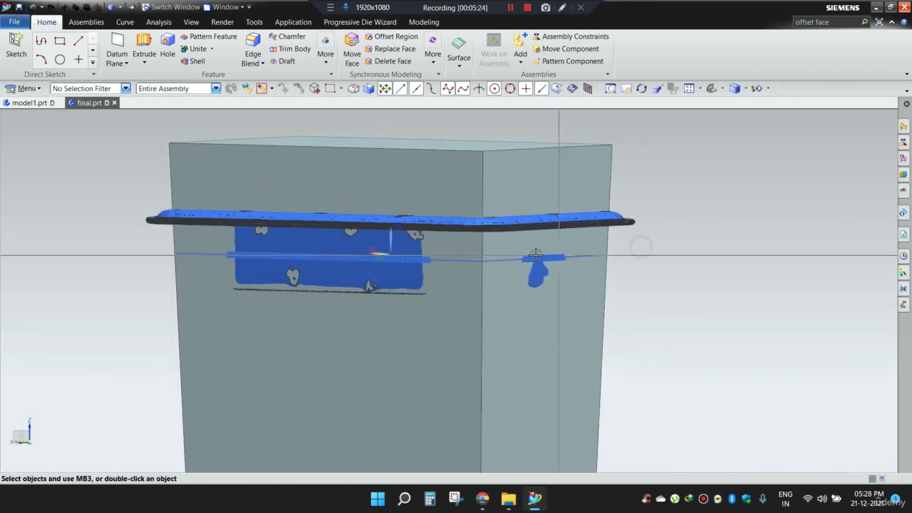
{"action": "scroll", "coordinate": [460, 252], "scroll_direction": "up", "scroll_amount": 1}
{"action": "middle_click_drag", "start_coordinate": [460, 252], "coordinate": [510, 166]}
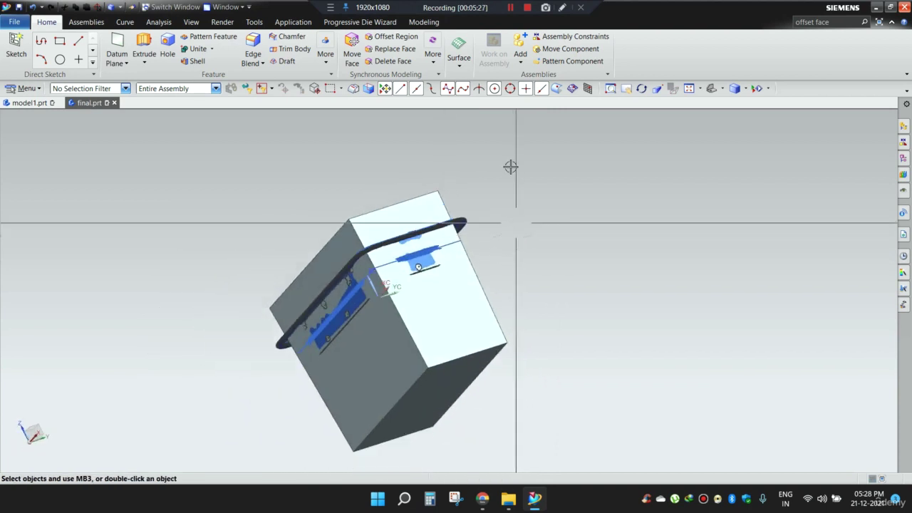
{"action": "left_click", "coordinate": [561, 10]}
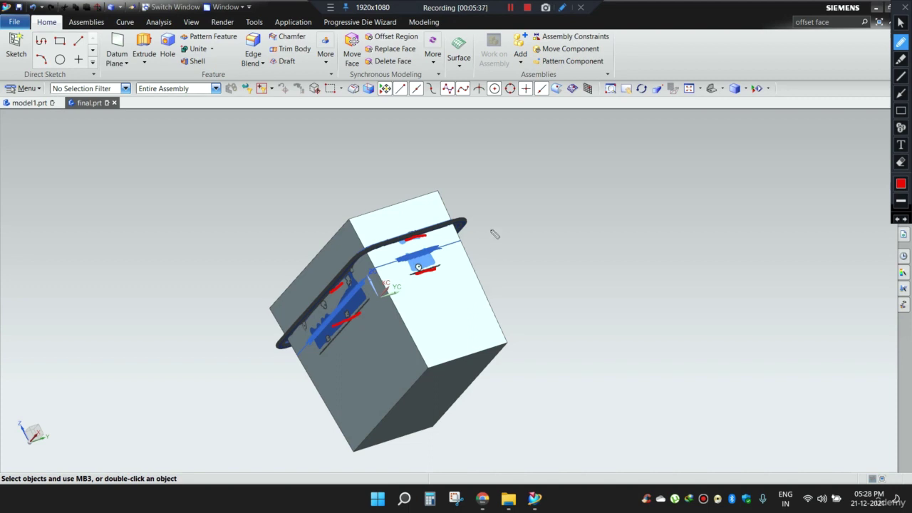
{"action": "middle_click_drag", "start_coordinate": [495, 234], "coordinate": [556, 297]}
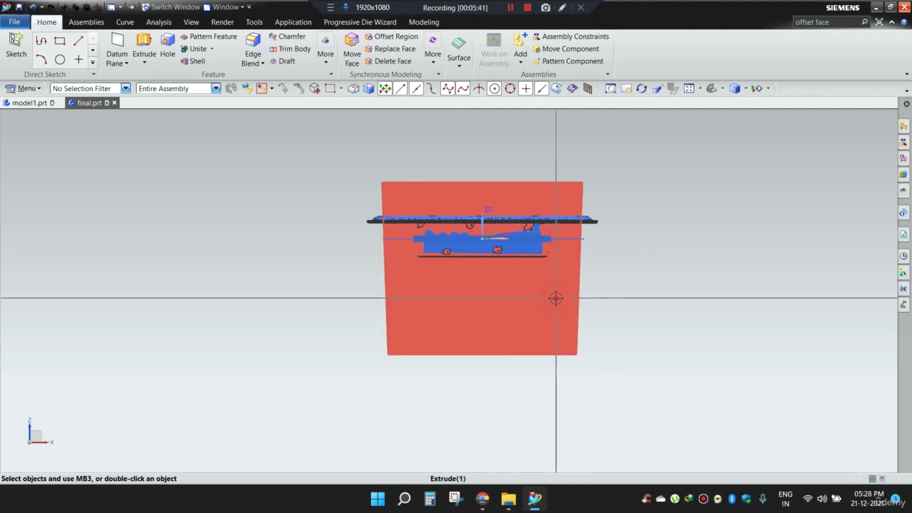
Set the extrusion's start distance to -19 mm and compare its lower edge with the container's wall step
{"action": "double_click", "coordinate": [555, 298]}
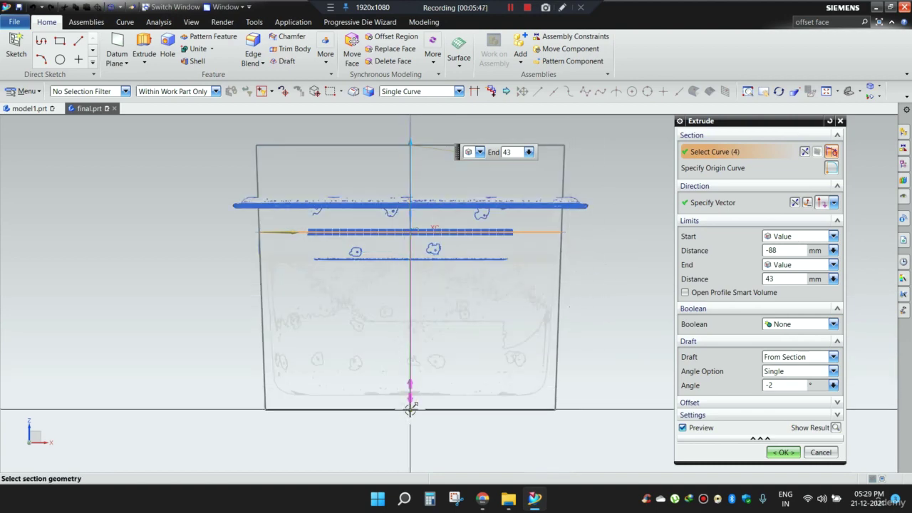
{"action": "left_click_drag", "start_coordinate": [409, 409], "coordinate": [411, 268]}
{"action": "scroll", "coordinate": [527, 244], "scroll_direction": "up", "scroll_amount": 7}
{"action": "scroll", "coordinate": [460, 261], "scroll_direction": "down", "scroll_amount": 5}
{"action": "scroll", "coordinate": [525, 285], "scroll_direction": "up", "scroll_amount": 7}
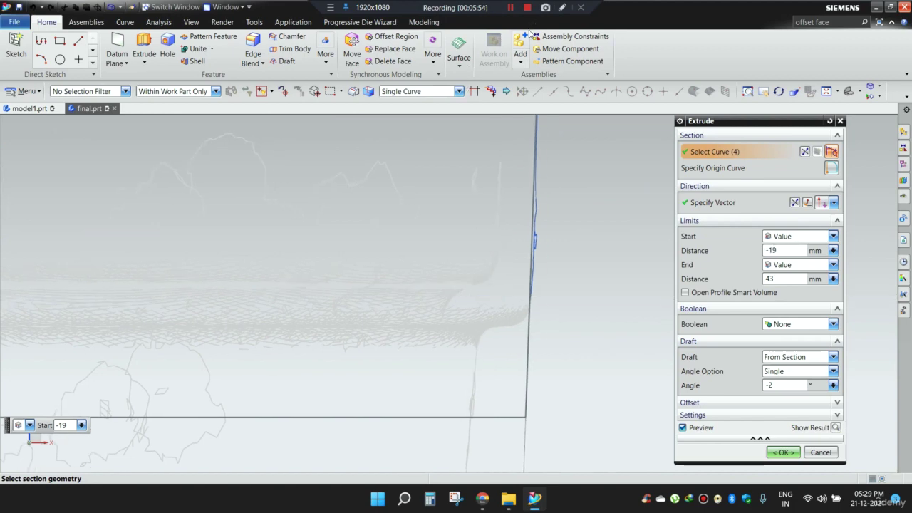
{"action": "left_click", "coordinate": [565, 11]}
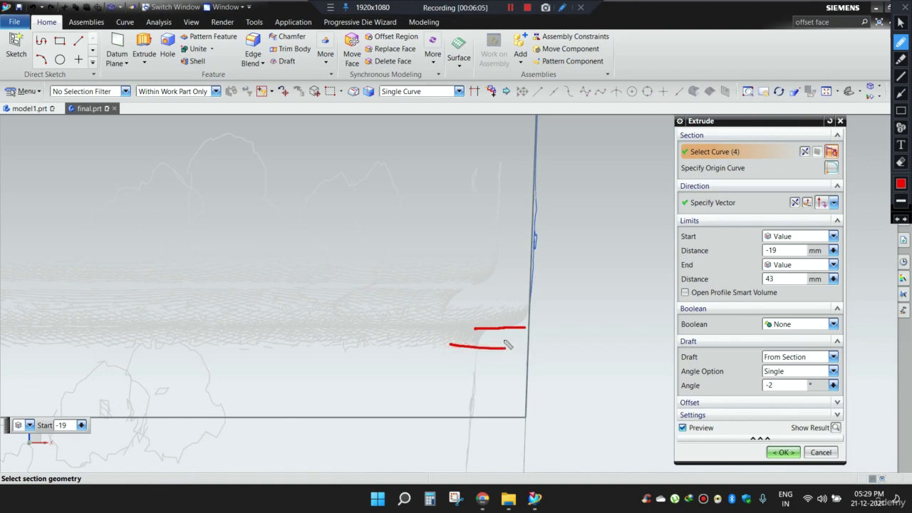
{"action": "key", "text": "Escape"}
{"action": "scroll", "coordinate": [545, 288], "scroll_direction": "down", "scroll_amount": 10}
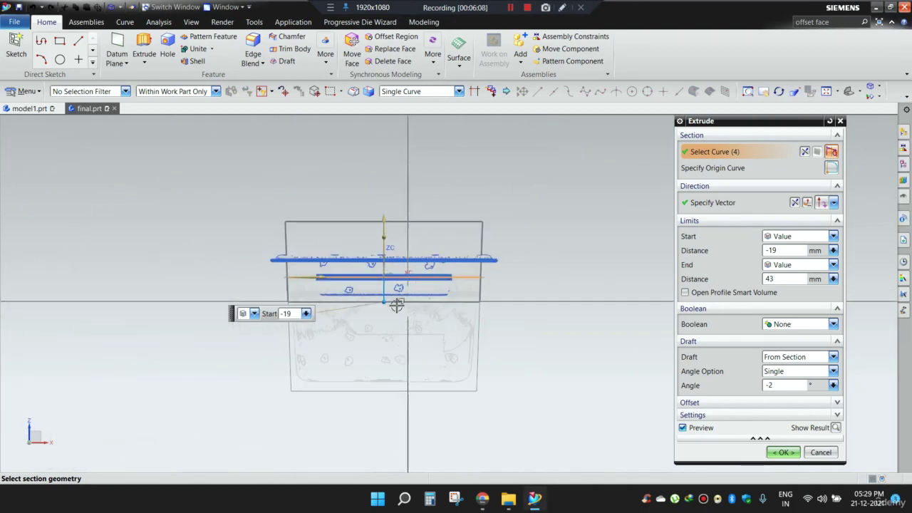
Set the extrusion's start distance to -15 mm to align with the container's wall step and apply the edit
{"action": "scroll", "coordinate": [387, 299], "scroll_direction": "up", "scroll_amount": 6}
{"action": "scroll", "coordinate": [383, 296], "scroll_direction": "up", "scroll_amount": 2}
{"action": "left_click_drag", "start_coordinate": [378, 309], "coordinate": [379, 274]}
{"action": "scroll", "coordinate": [377, 286], "scroll_direction": "down", "scroll_amount": 5}
{"action": "scroll", "coordinate": [562, 283], "scroll_direction": "up", "scroll_amount": 7}
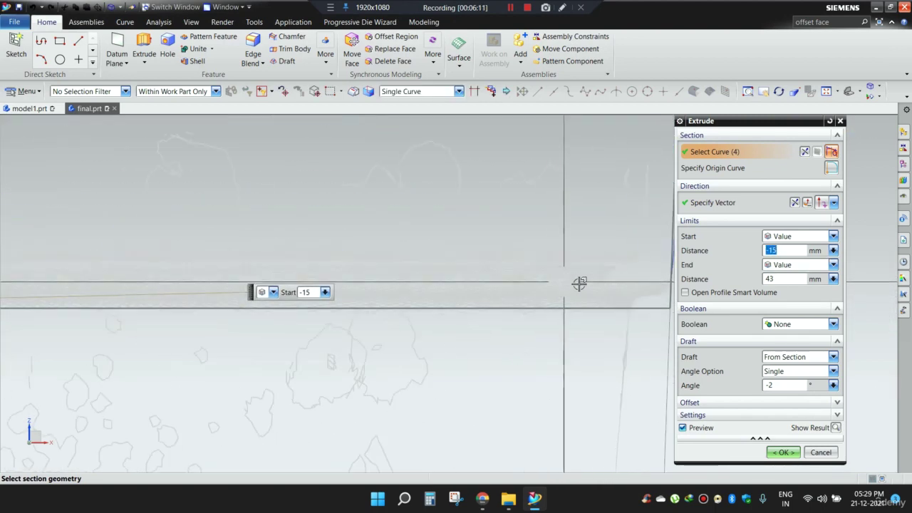
{"action": "scroll", "coordinate": [576, 282], "scroll_direction": "down", "scroll_amount": 2}
{"action": "scroll", "coordinate": [452, 263], "scroll_direction": "down", "scroll_amount": 3}
{"action": "left_click", "coordinate": [782, 452]}
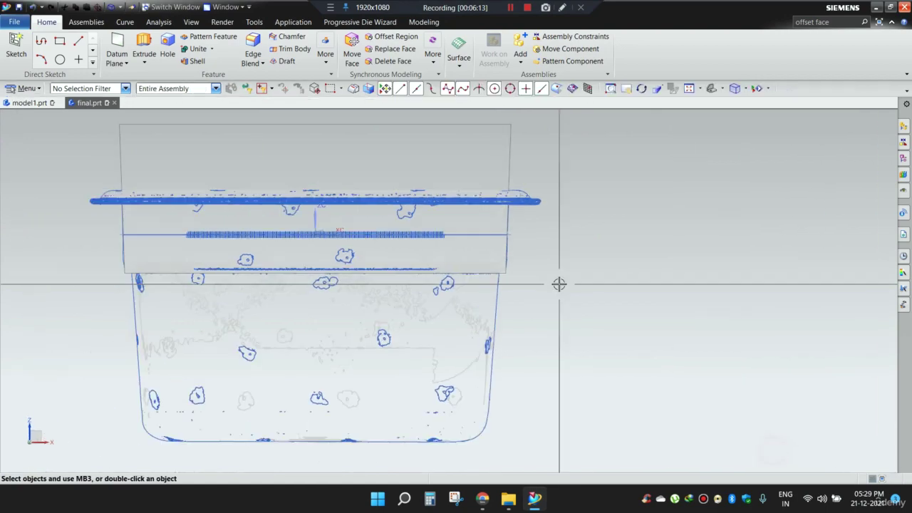
Inspect from below how the shortened block's lower face meets the container's step and lower body
{"action": "mouse_move", "coordinate": [560, 283]}
{"action": "middle_mouse_down"}
{"action": "mouse_move", "coordinate": [586, 275]}
{"action": "mouse_move", "coordinate": [560, 259]}
{"action": "middle_mouse_up"}
{"action": "scroll", "coordinate": [442, 183], "scroll_direction": "up", "scroll_amount": 3}
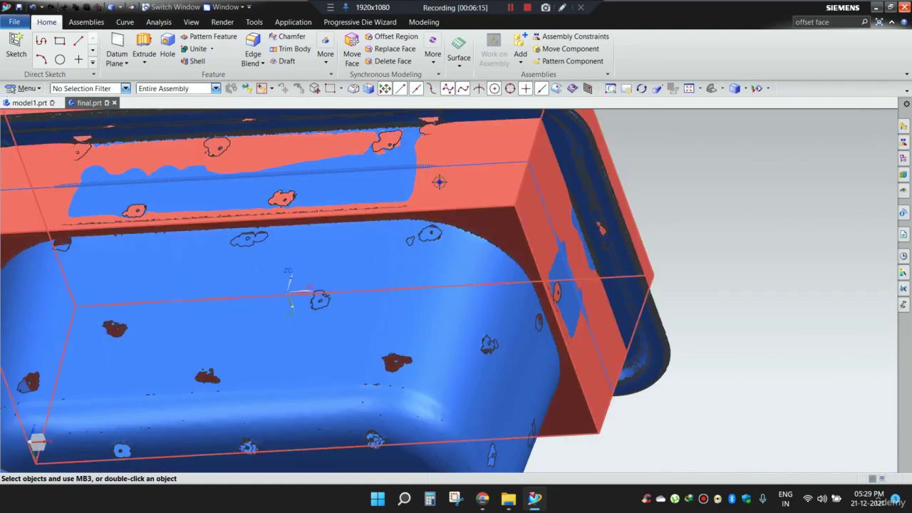
{"action": "middle_click_drag", "start_coordinate": [440, 181], "coordinate": [467, 216], "text": "shift"}
{"action": "scroll", "coordinate": [460, 216], "scroll_direction": "down", "scroll_amount": 2}
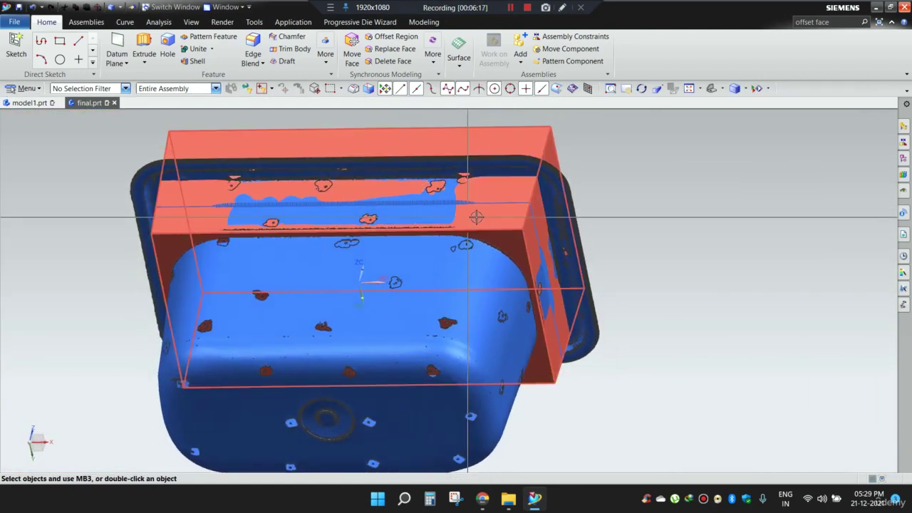
{"action": "scroll", "coordinate": [497, 208], "scroll_direction": "up", "scroll_amount": 5}
{"action": "scroll", "coordinate": [495, 210], "scroll_direction": "down", "scroll_amount": 4}
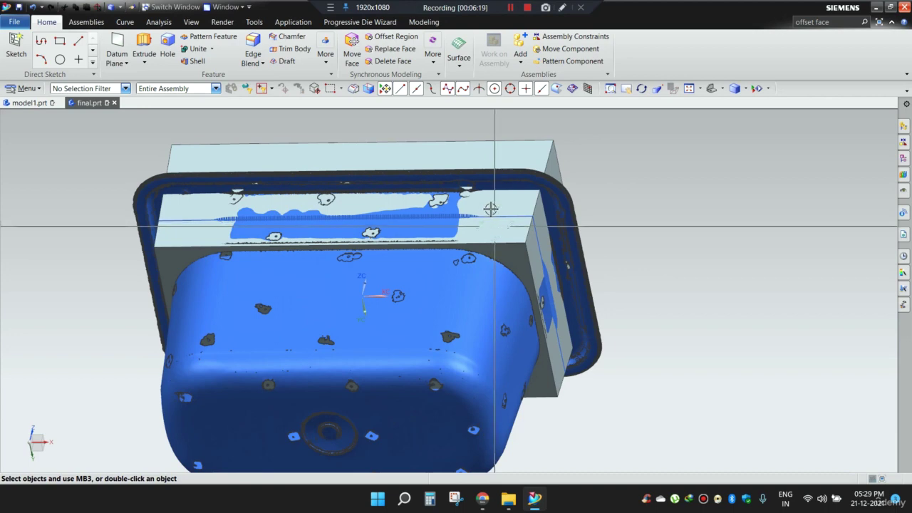
{"action": "left_click", "coordinate": [9, 91]}
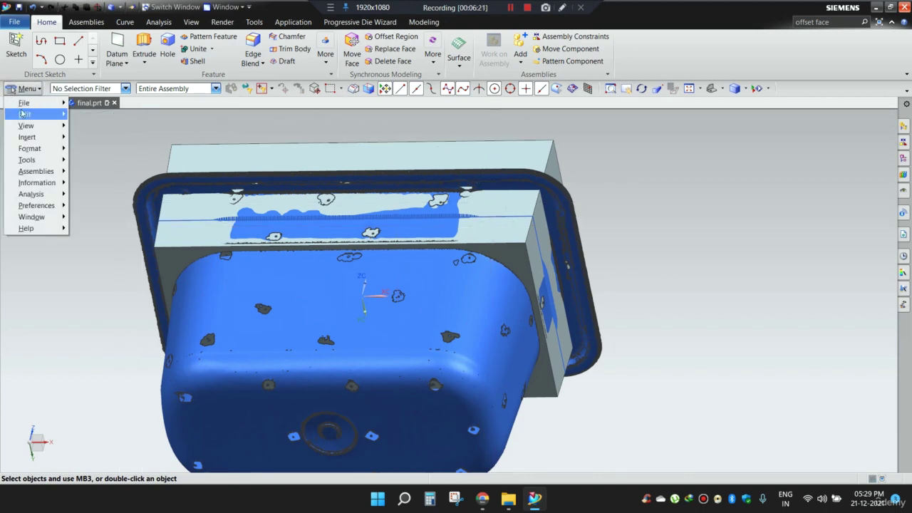
{"action": "left_click", "coordinate": [25, 114]}
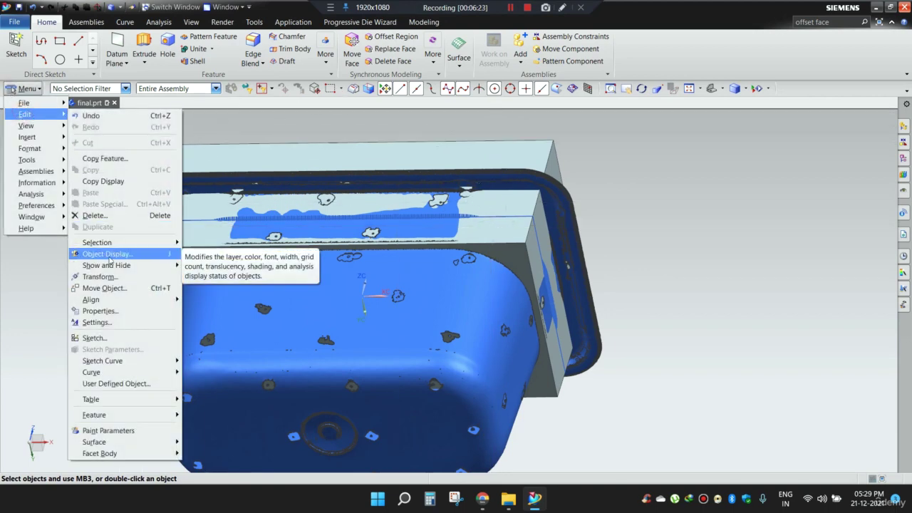
{"action": "mouse_move", "coordinate": [111, 375]}
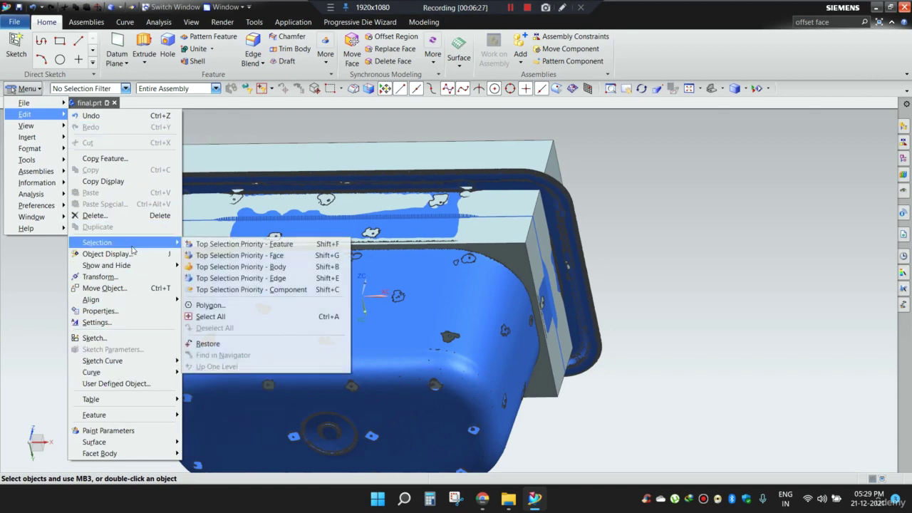
{"action": "left_click", "coordinate": [27, 88]}
Start an Offset Face on the block's lower face with the preview switched on
{"action": "left_click", "coordinate": [27, 88]}
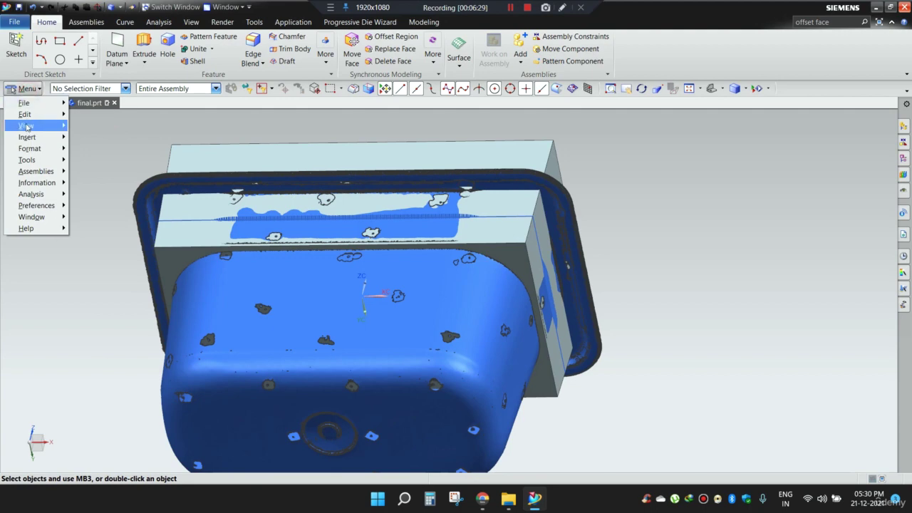
{"action": "mouse_move", "coordinate": [33, 125]}
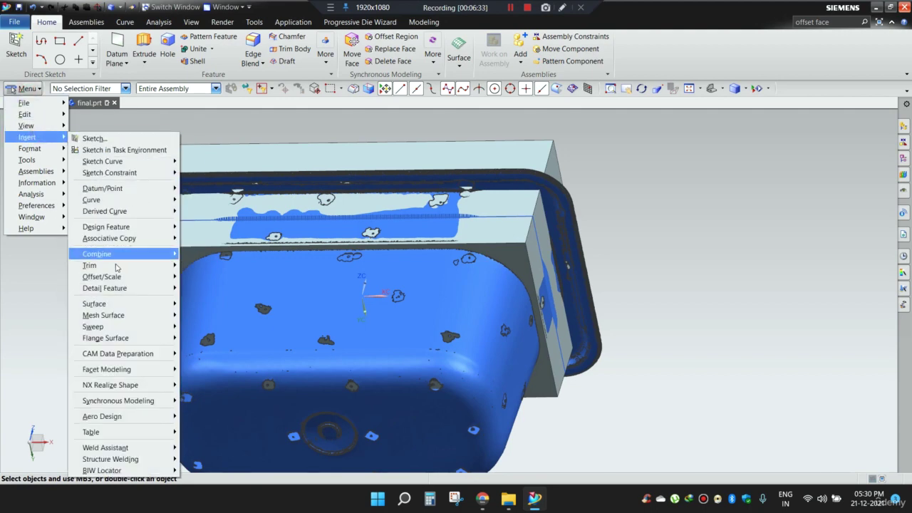
{"action": "left_click", "coordinate": [119, 278]}
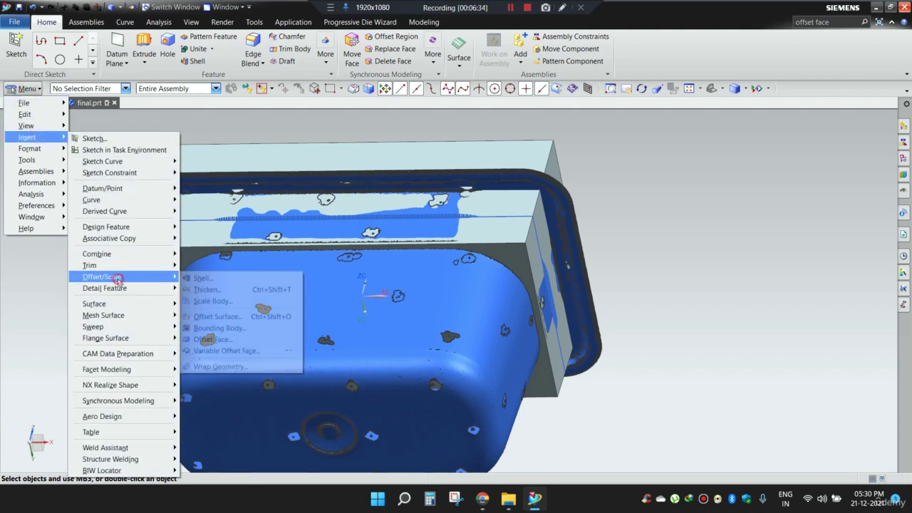
{"action": "left_click", "coordinate": [213, 340]}
{"action": "scroll", "coordinate": [485, 242], "scroll_direction": "down", "scroll_amount": 4}
{"action": "scroll", "coordinate": [484, 242], "scroll_direction": "up", "scroll_amount": 5}
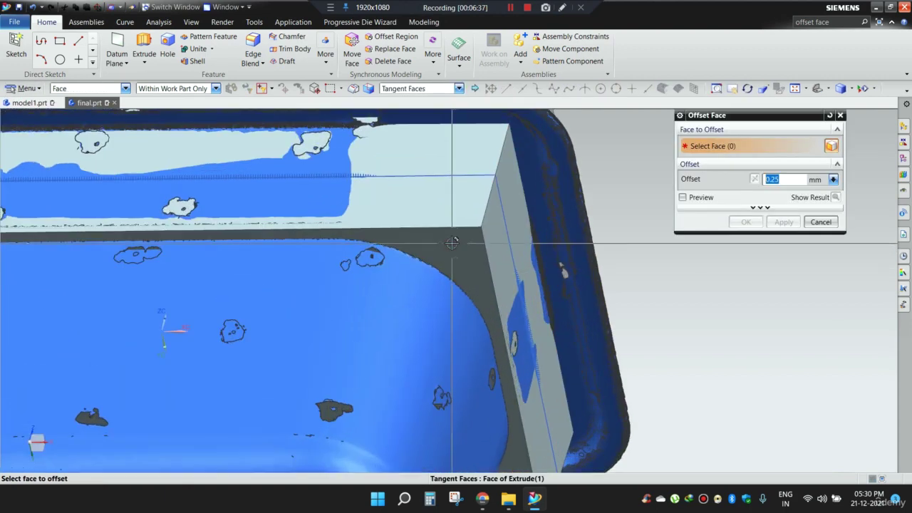
{"action": "left_click", "coordinate": [427, 253]}
{"action": "scroll", "coordinate": [425, 253], "scroll_direction": "down", "scroll_amount": 3}
{"action": "scroll", "coordinate": [426, 253], "scroll_direction": "up", "scroll_amount": 3}
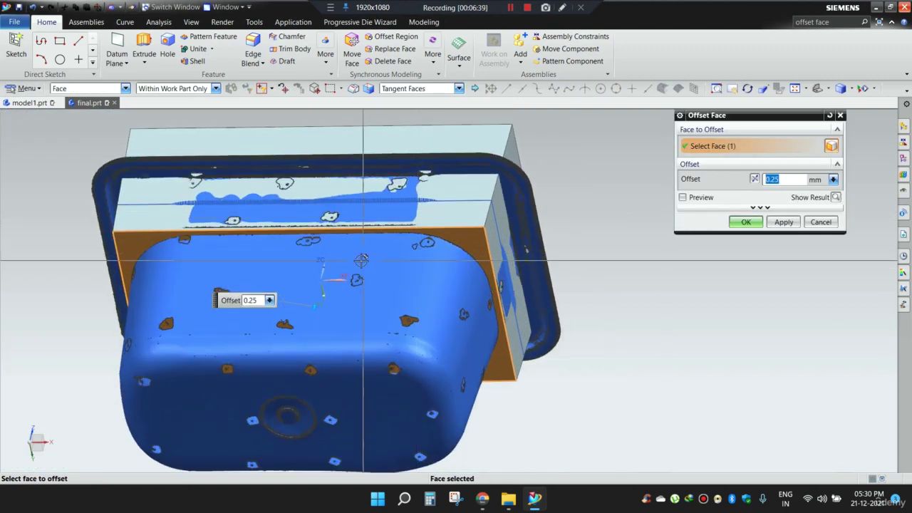
{"action": "left_click", "coordinate": [696, 200]}
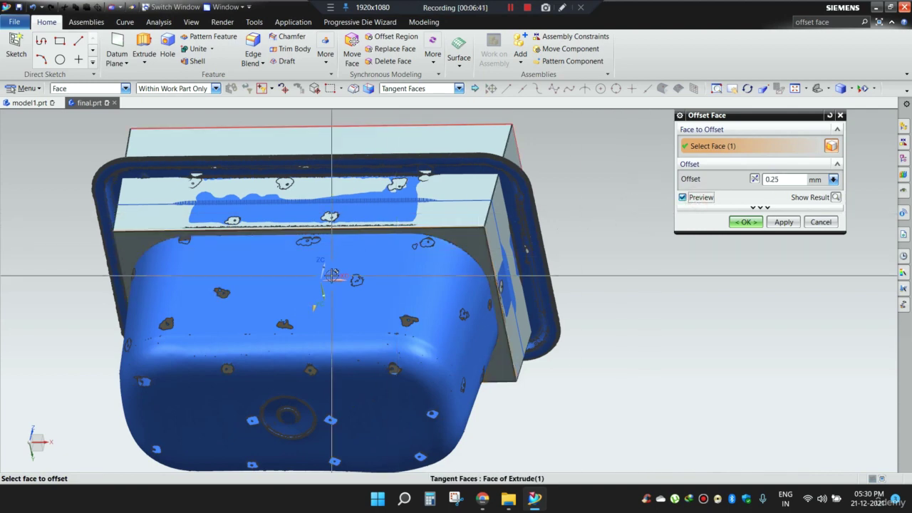
Direct the lower face's offset into the block, set it to 1 mm and compare the preview with the container's wall step
{"action": "mouse_move", "coordinate": [313, 285]}
{"action": "middle_mouse_down"}
{"action": "mouse_move", "coordinate": [316, 264]}
{"action": "mouse_move", "coordinate": [306, 296]}
{"action": "middle_mouse_up"}
{"action": "left_click", "coordinate": [562, 8]}
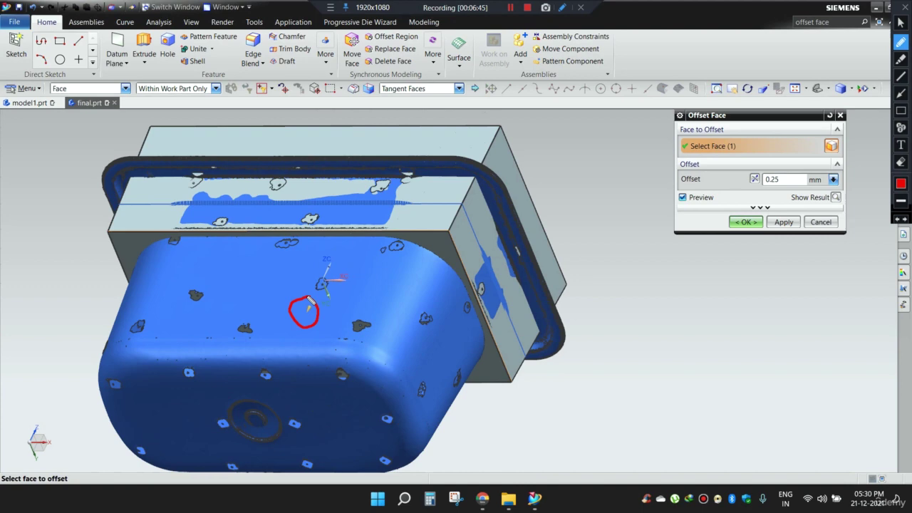
{"action": "key", "text": "Escape"}
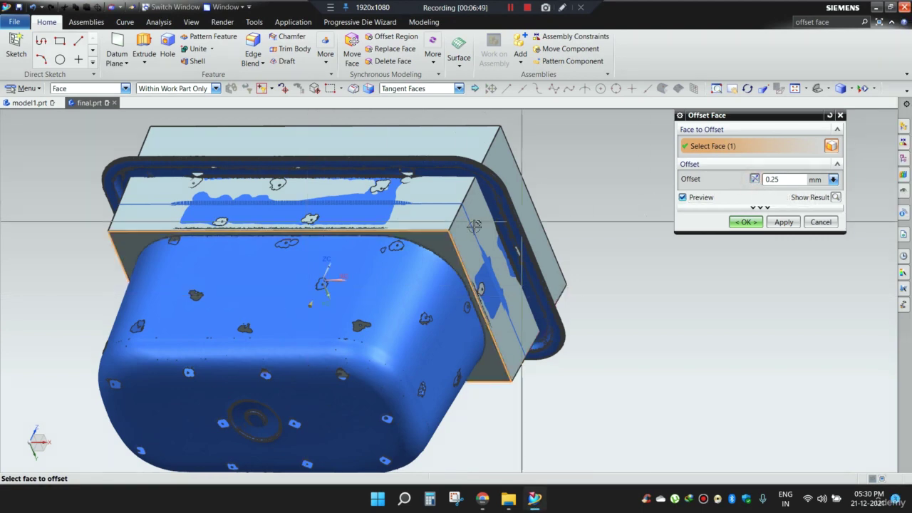
{"action": "scroll", "coordinate": [445, 233], "scroll_direction": "up", "scroll_amount": 4}
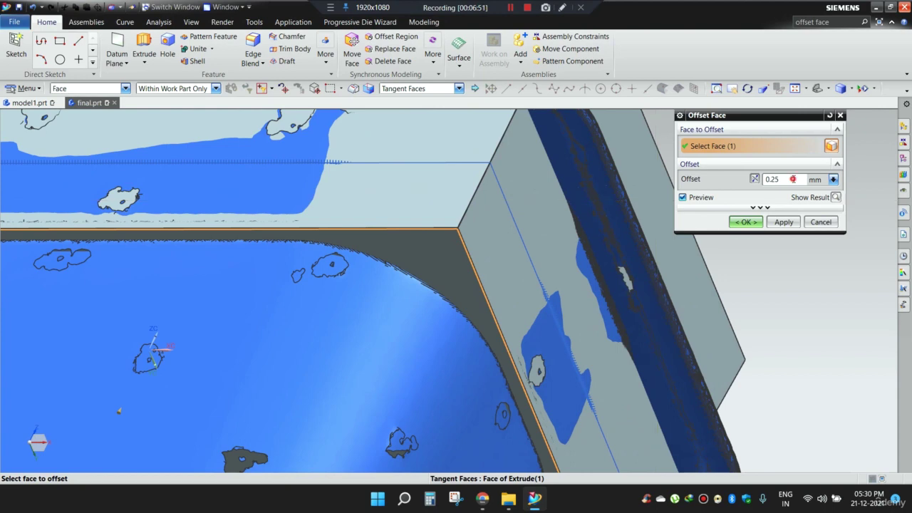
{"action": "left_click", "coordinate": [793, 179]}
{"action": "type", "text": "1"}
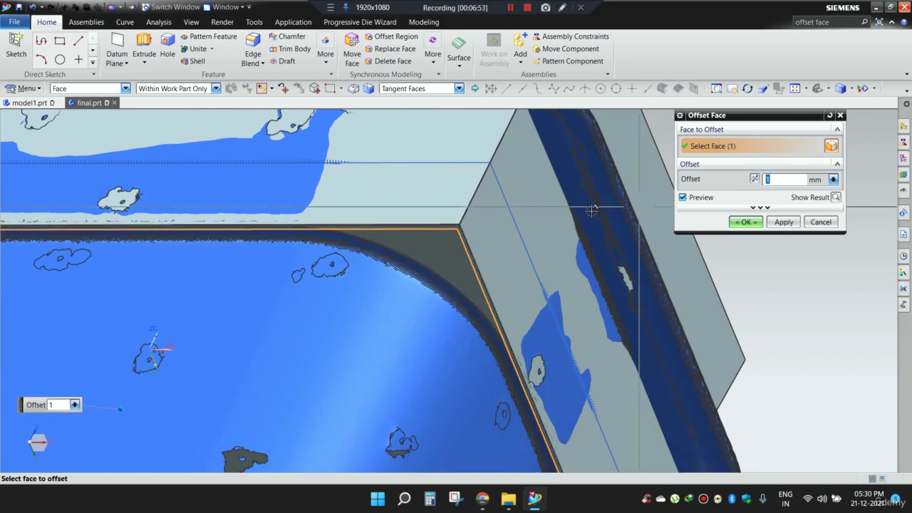
{"action": "scroll", "coordinate": [355, 237], "scroll_direction": "up", "scroll_amount": 3}
{"action": "middle_click_drag", "start_coordinate": [356, 238], "coordinate": [387, 242]}
{"action": "scroll", "coordinate": [346, 231], "scroll_direction": "up", "scroll_amount": 2}
{"action": "scroll", "coordinate": [387, 241], "scroll_direction": "down", "scroll_amount": 2}
{"action": "scroll", "coordinate": [337, 240], "scroll_direction": "up", "scroll_amount": 2}
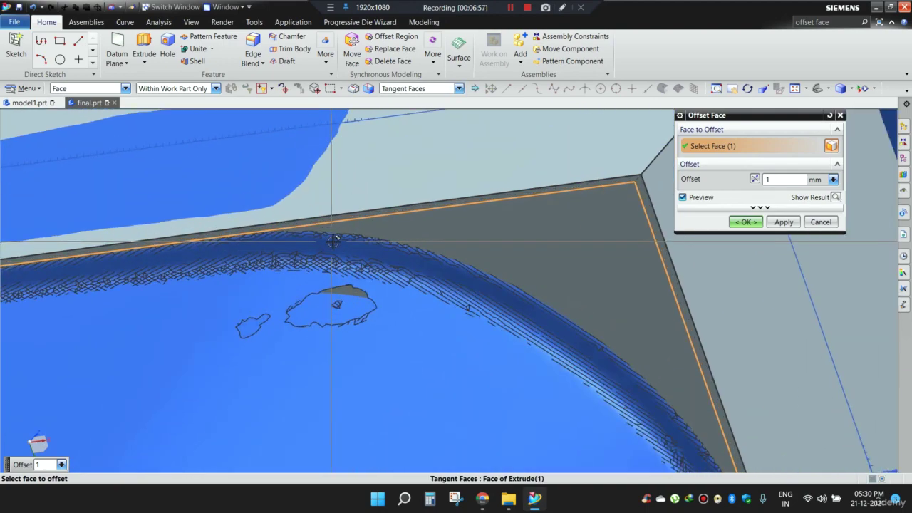
{"action": "scroll", "coordinate": [332, 239], "scroll_direction": "down", "scroll_amount": 3}
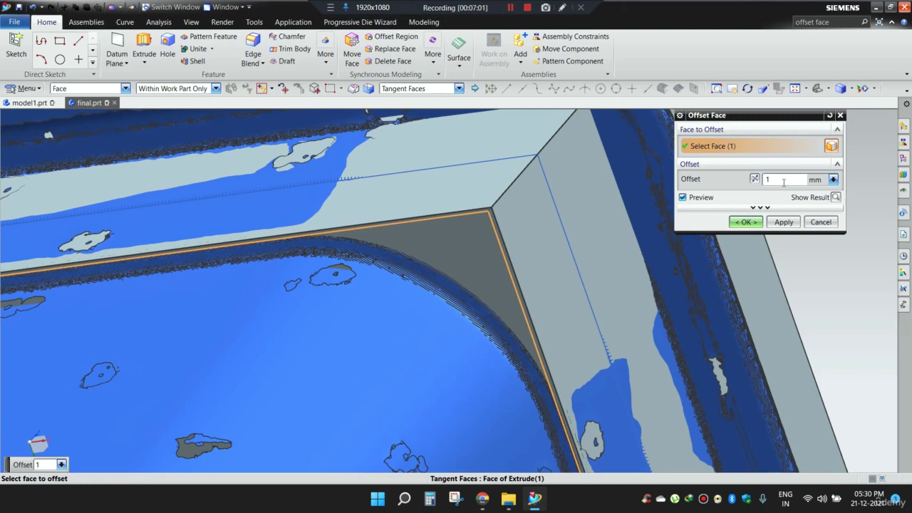
Set the lower face's offset to 0.9 mm, check it against the wall step and create the offset
{"action": "type", "text": ".9"}
{"action": "key", "text": "Return"}
{"action": "scroll", "coordinate": [659, 218], "scroll_direction": "down", "scroll_amount": 4}
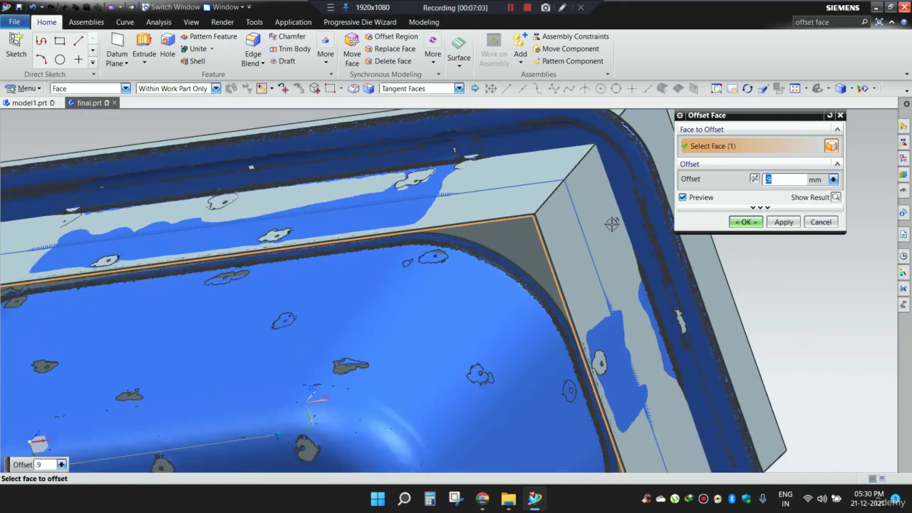
{"action": "scroll", "coordinate": [466, 235], "scroll_direction": "up", "scroll_amount": 2}
{"action": "scroll", "coordinate": [479, 235], "scroll_direction": "up", "scroll_amount": 3}
{"action": "middle_click_drag", "start_coordinate": [519, 242], "coordinate": [493, 244], "text": "shift"}
{"action": "scroll", "coordinate": [507, 239], "scroll_direction": "down", "scroll_amount": 3}
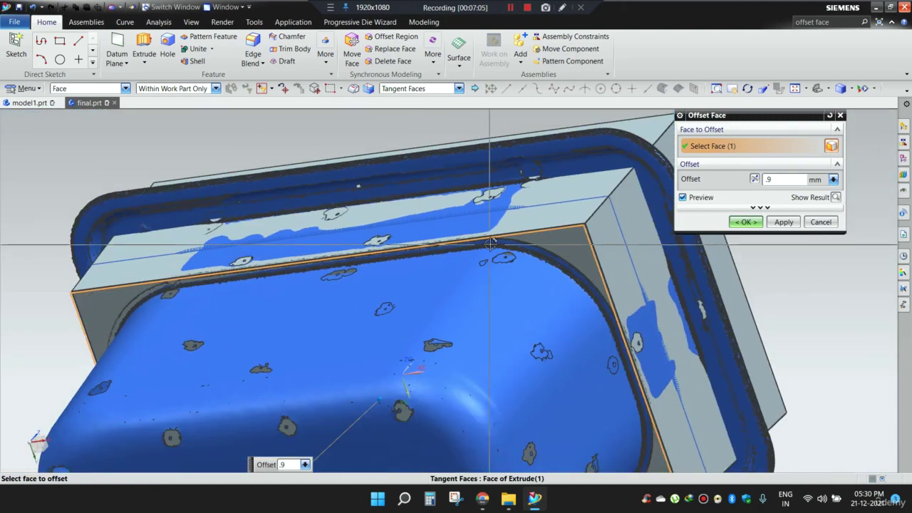
{"action": "scroll", "coordinate": [512, 228], "scroll_direction": "up", "scroll_amount": 2}
{"action": "scroll", "coordinate": [513, 228], "scroll_direction": "down", "scroll_amount": 5}
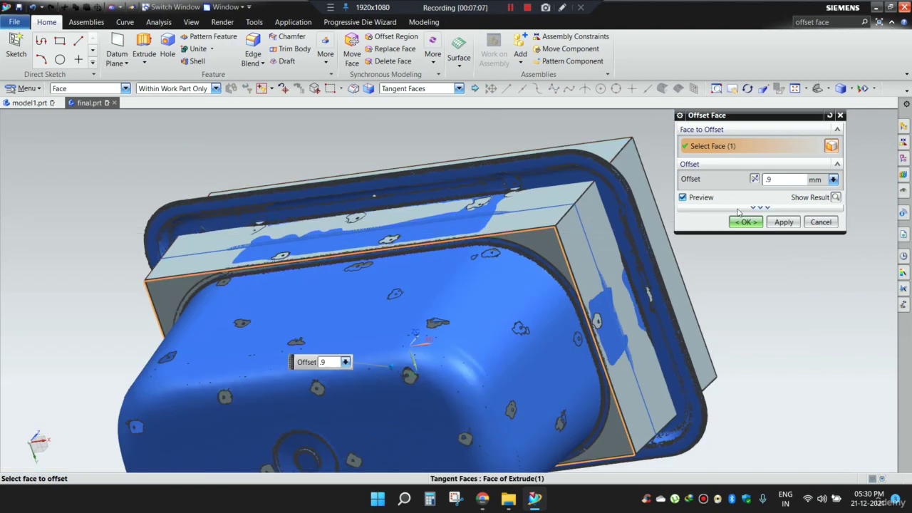
{"action": "left_click", "coordinate": [744, 222]}
Start an Edge Blend and select the block's four vertical corner edges
{"action": "middle_click_drag", "start_coordinate": [584, 278], "coordinate": [554, 285]}
{"action": "scroll", "coordinate": [620, 278], "scroll_direction": "up", "scroll_amount": 3}
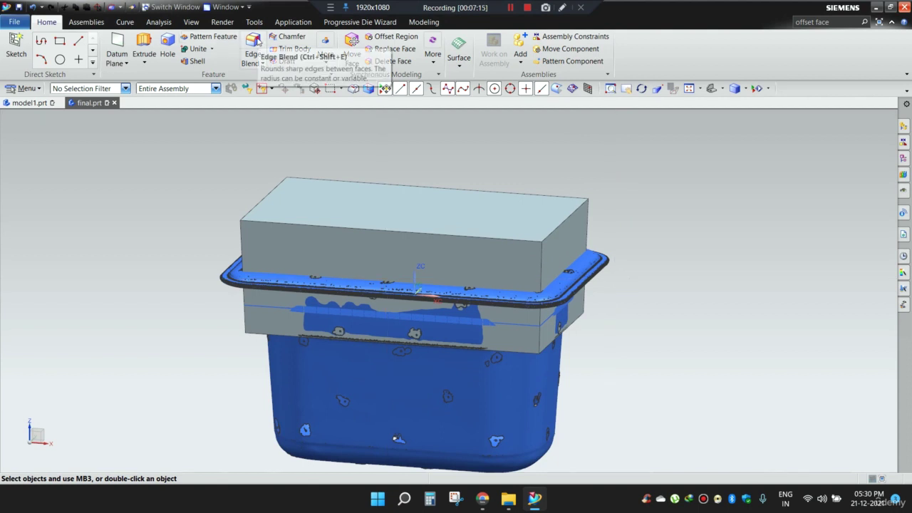
{"action": "left_click", "coordinate": [253, 41]}
{"action": "scroll", "coordinate": [549, 228], "scroll_direction": "up", "scroll_amount": 3}
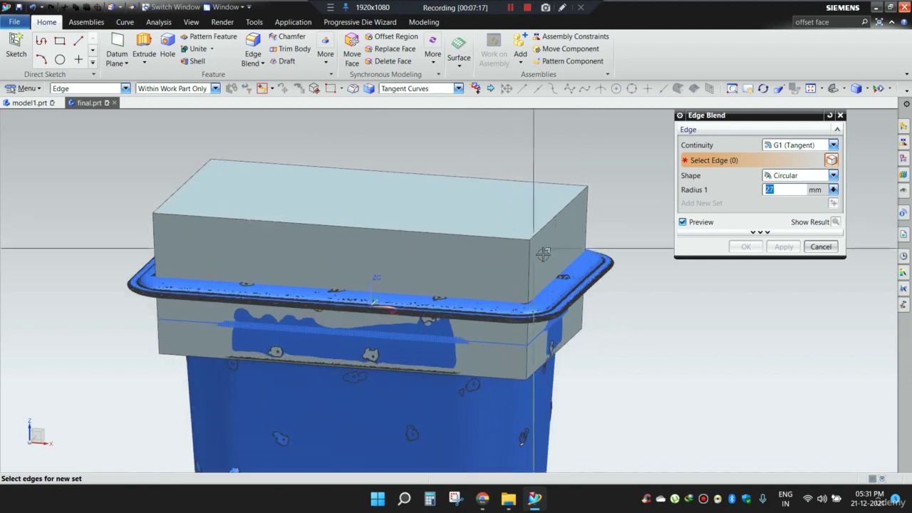
{"action": "left_click", "coordinate": [530, 257]}
{"action": "left_click", "coordinate": [586, 214]}
{"action": "scroll", "coordinate": [585, 216], "scroll_direction": "down", "scroll_amount": 3}
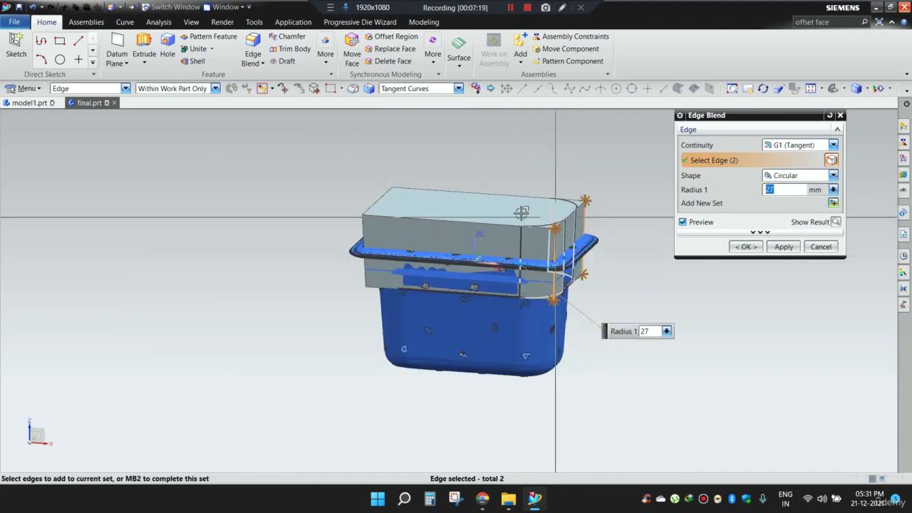
{"action": "scroll", "coordinate": [433, 200], "scroll_direction": "up", "scroll_amount": 3}
{"action": "scroll", "coordinate": [363, 193], "scroll_direction": "down", "scroll_amount": 2}
{"action": "left_click", "coordinate": [329, 229]}
{"action": "scroll", "coordinate": [356, 230], "scroll_direction": "down", "scroll_amount": 2}
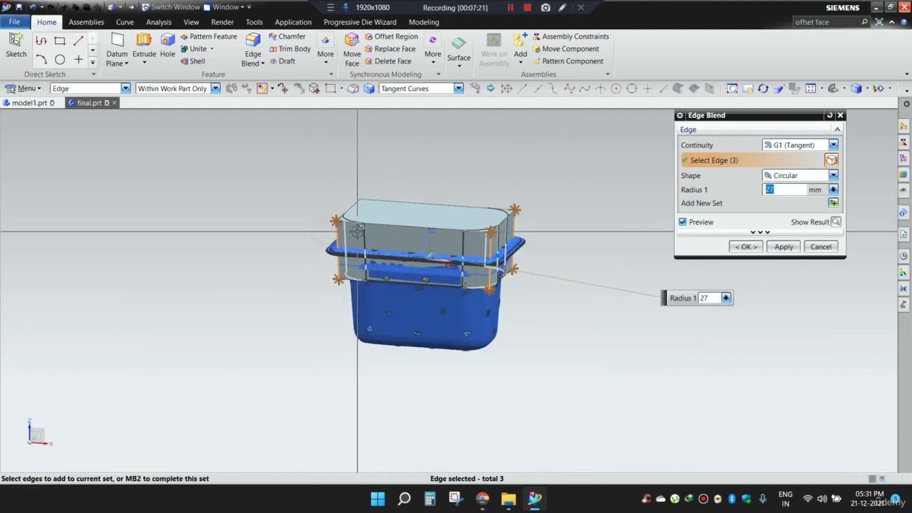
{"action": "middle_click_drag", "start_coordinate": [356, 230], "coordinate": [468, 246]}
{"action": "scroll", "coordinate": [366, 218], "scroll_direction": "up", "scroll_amount": 3}
{"action": "left_click", "coordinate": [354, 208]}
{"action": "scroll", "coordinate": [354, 208], "scroll_direction": "down", "scroll_amount": 3}
{"action": "scroll", "coordinate": [485, 252], "scroll_direction": "up", "scroll_amount": 3}
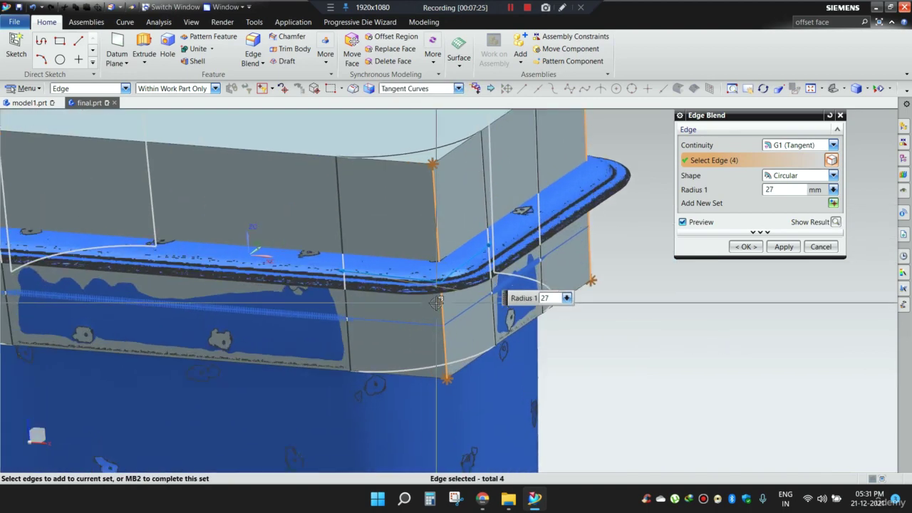
Try a 28 mm radius on the four corner edges, set it to 29 mm and create the blend
{"action": "scroll", "coordinate": [425, 298], "scroll_direction": "down", "scroll_amount": 3}
{"action": "scroll", "coordinate": [428, 289], "scroll_direction": "up", "scroll_amount": 2}
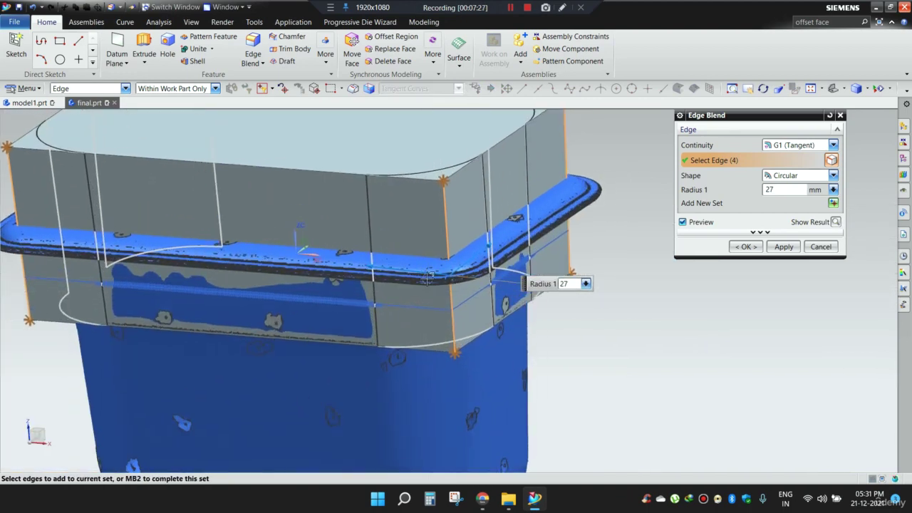
{"action": "scroll", "coordinate": [430, 279], "scroll_direction": "down", "scroll_amount": 1}
{"action": "mouse_move", "coordinate": [429, 279]}
{"action": "middle_mouse_down"}
{"action": "mouse_move", "coordinate": [436, 236]}
{"action": "mouse_move", "coordinate": [428, 278]}
{"action": "middle_mouse_up"}
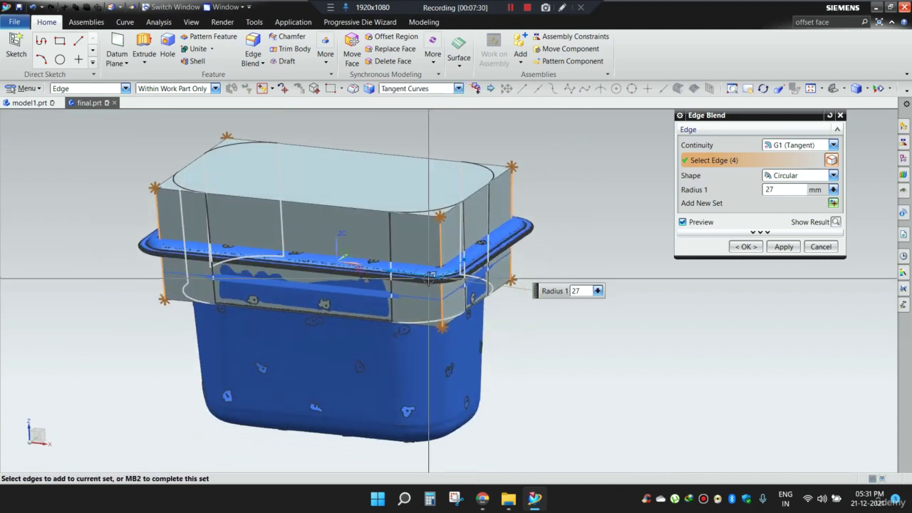
{"action": "scroll", "coordinate": [428, 279], "scroll_direction": "up", "scroll_amount": 4}
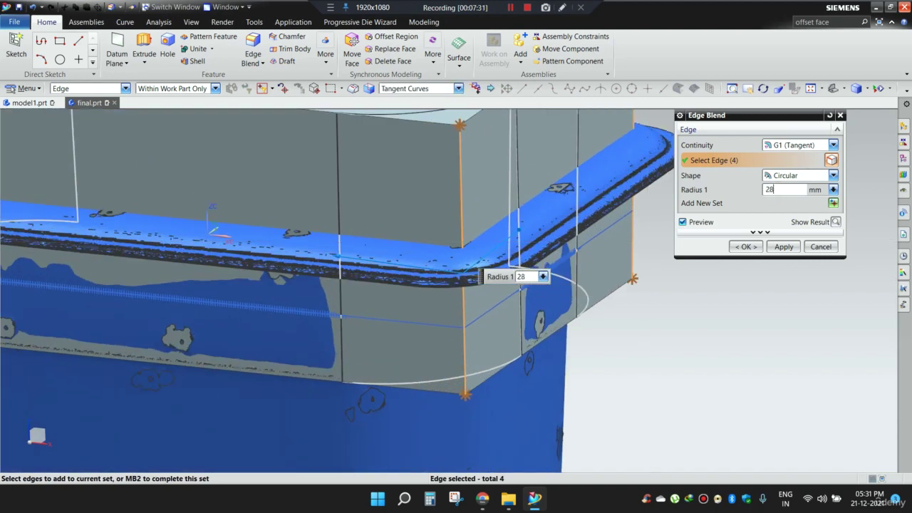
{"action": "key", "text": "Return"}
{"action": "type", "text": "29"}
{"action": "key", "text": "Return"}
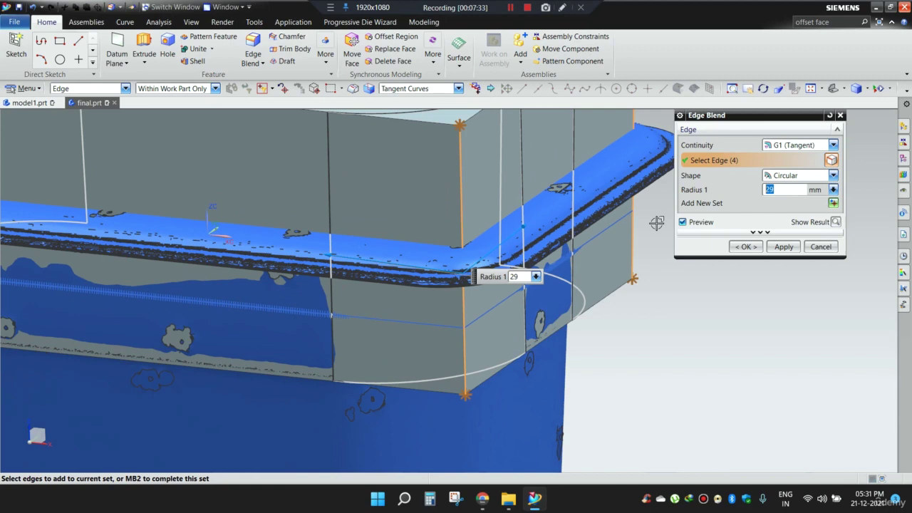
{"action": "scroll", "coordinate": [631, 306], "scroll_direction": "down", "scroll_amount": 2}
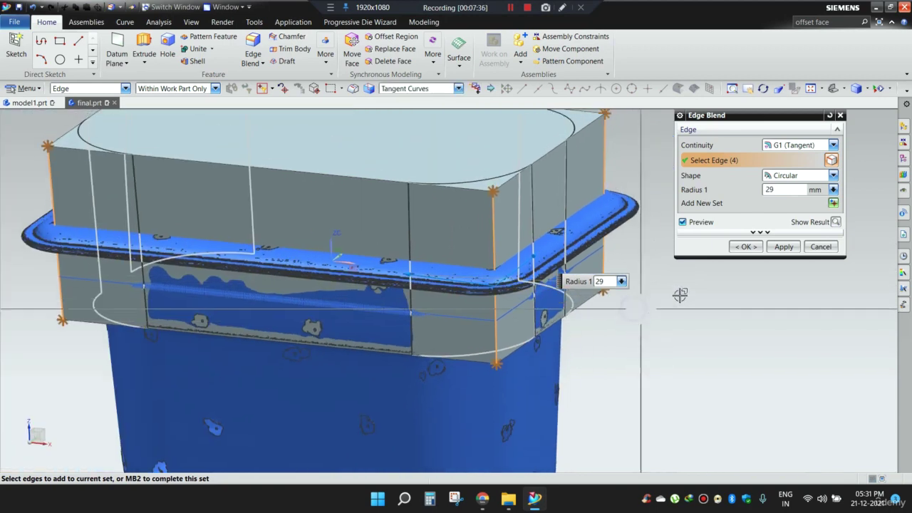
{"action": "left_click", "coordinate": [745, 245]}
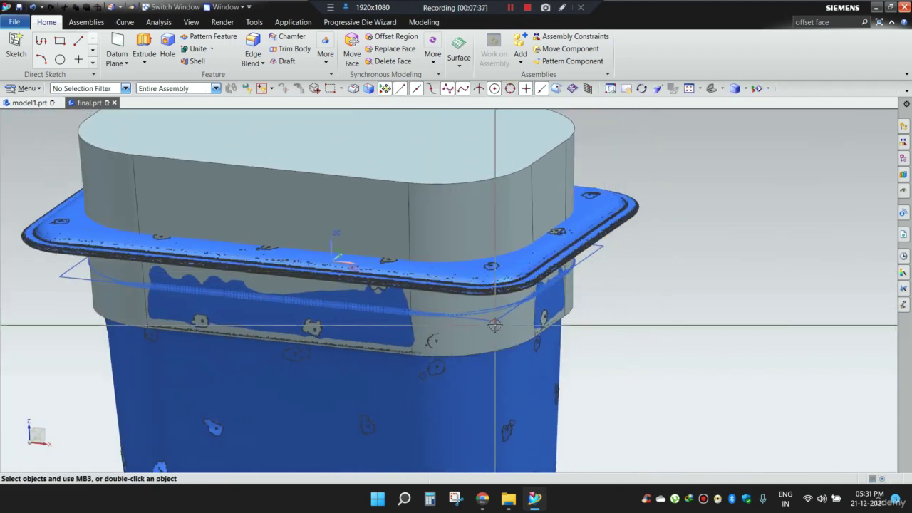
Edit the corner blend and set its radius to 30 mm to match the container's rounded corners
{"action": "middle_click_drag", "start_coordinate": [496, 325], "coordinate": [495, 299]}
{"action": "scroll", "coordinate": [495, 299], "scroll_direction": "up", "scroll_amount": 2}
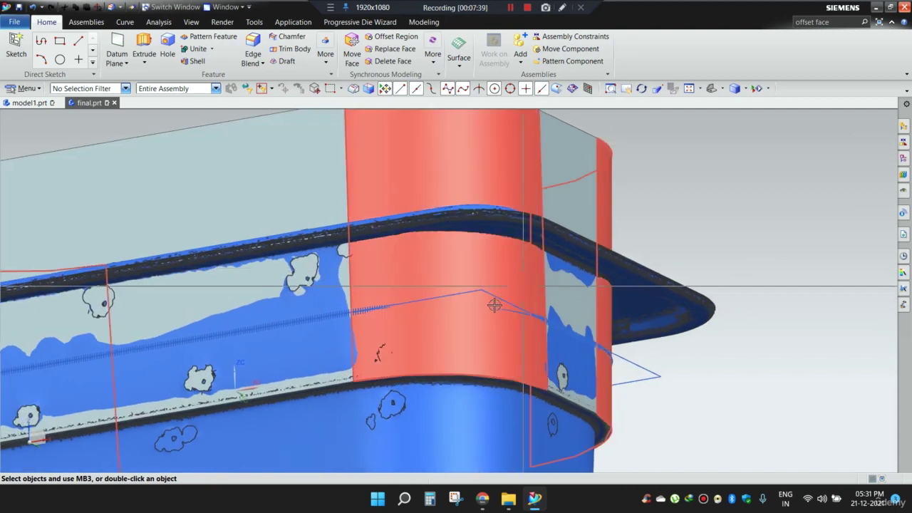
{"action": "scroll", "coordinate": [495, 305], "scroll_direction": "up", "scroll_amount": 1}
{"action": "double_click", "coordinate": [456, 248]}
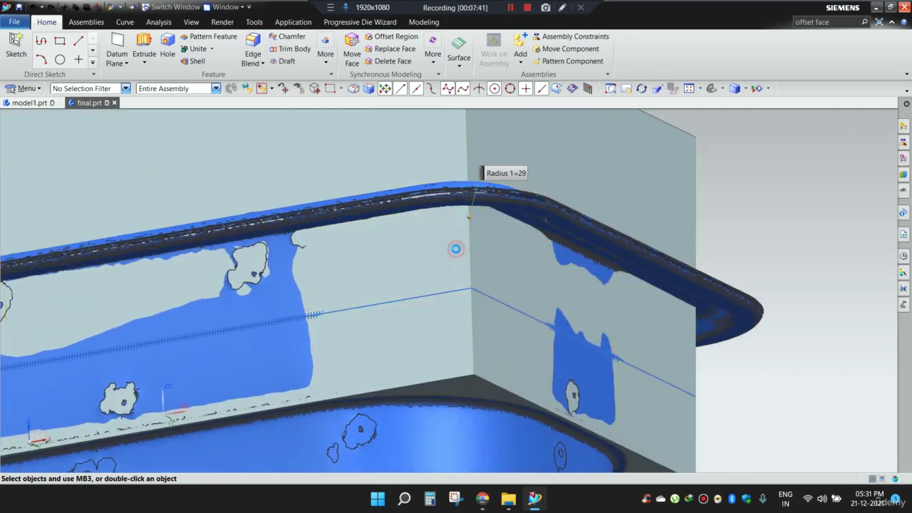
{"action": "type", "text": "30"}
{"action": "key", "text": "Return"}
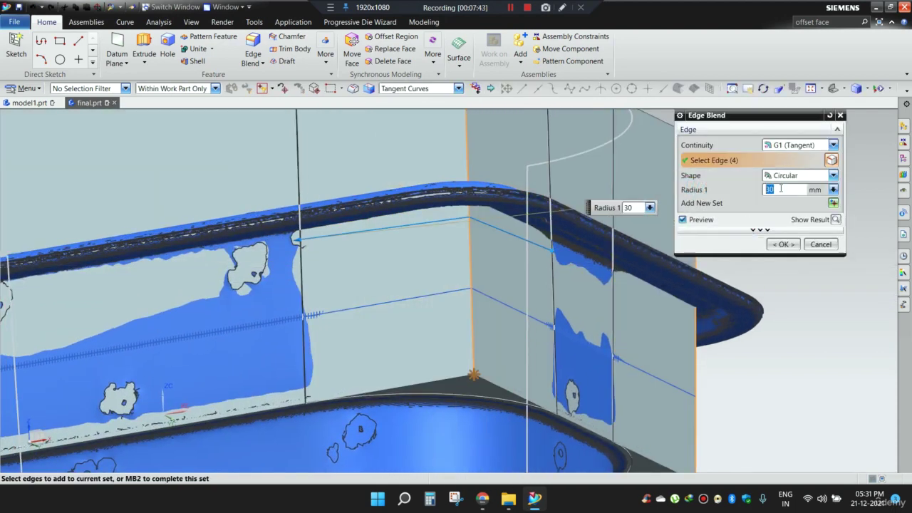
{"action": "middle_click", "coordinate": [488, 261]}
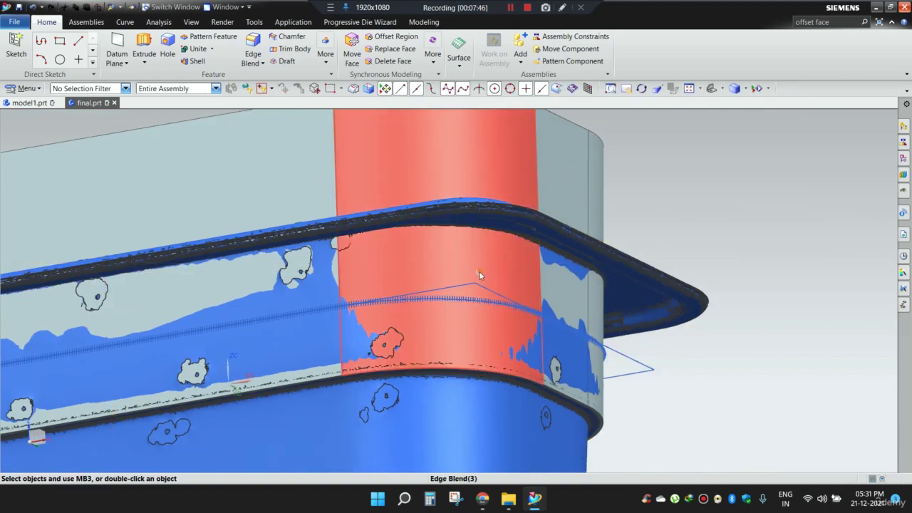
Examine how the blended corner's lower edge follows the container's step, and view the whole rounded block
{"action": "mouse_move", "coordinate": [480, 274]}
{"action": "middle_mouse_down"}
{"action": "mouse_move", "coordinate": [480, 258]}
{"action": "mouse_move", "coordinate": [480, 269]}
{"action": "middle_mouse_up"}
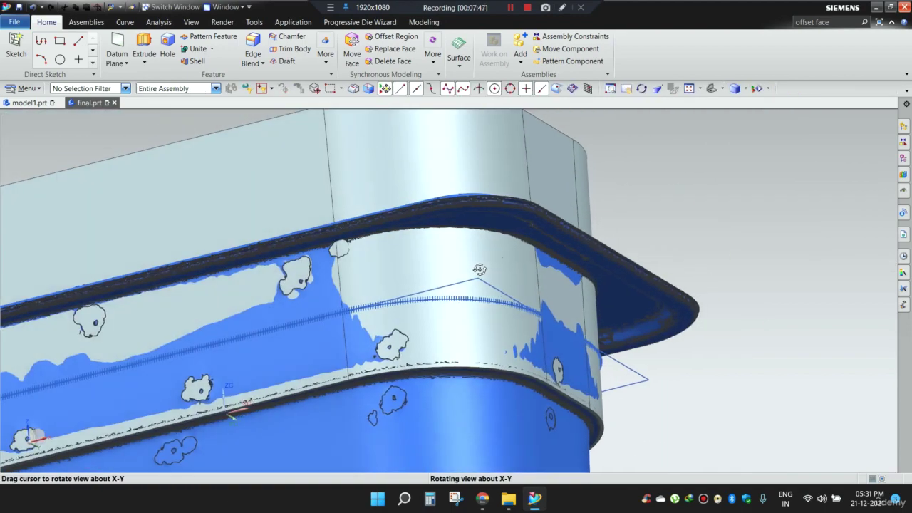
{"action": "left_click", "coordinate": [562, 7]}
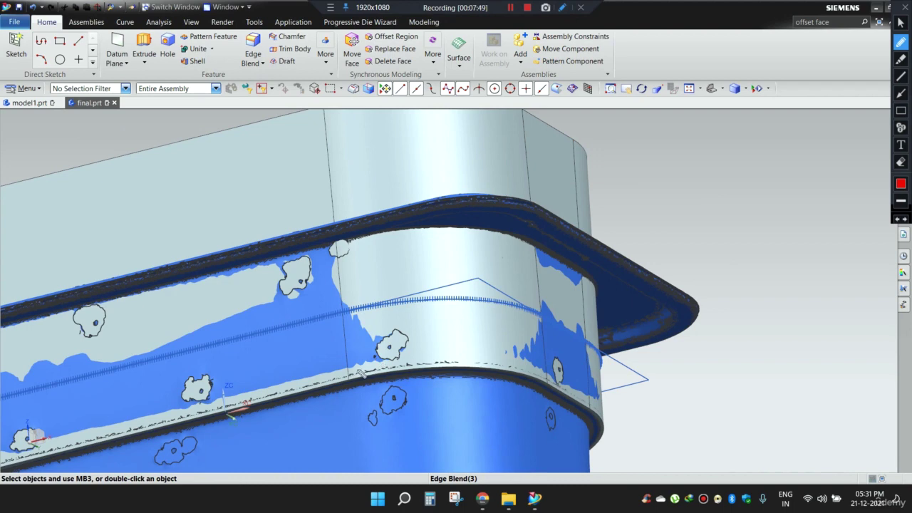
{"action": "left_click_drag", "start_coordinate": [355, 372], "coordinate": [510, 366]}
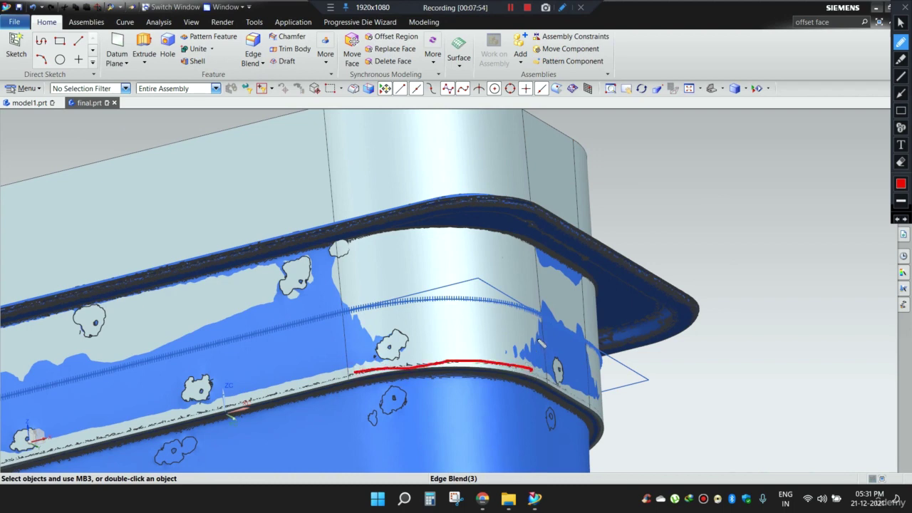
{"action": "key", "text": "Escape"}
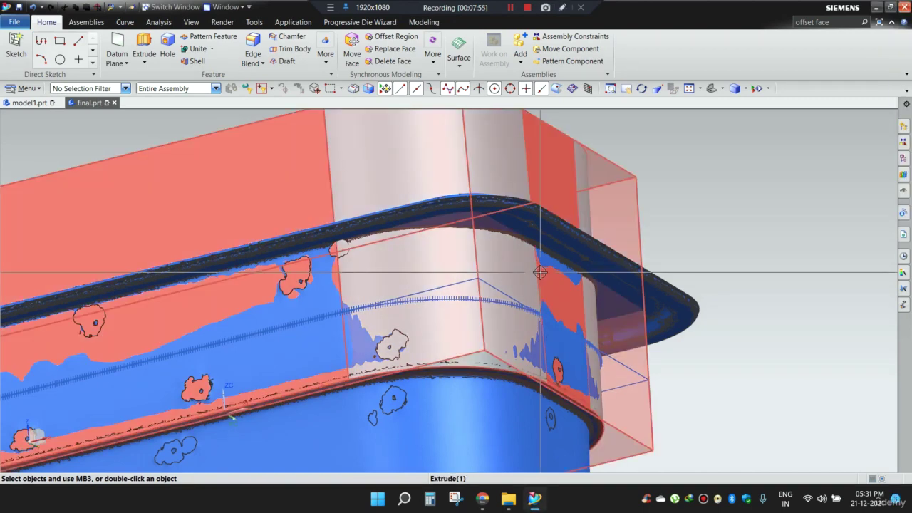
{"action": "scroll", "coordinate": [544, 271], "scroll_direction": "down", "scroll_amount": 8}
{"action": "middle_click_drag", "start_coordinate": [472, 295], "coordinate": [482, 313]}
{"action": "scroll", "coordinate": [568, 317], "scroll_direction": "up", "scroll_amount": 2}
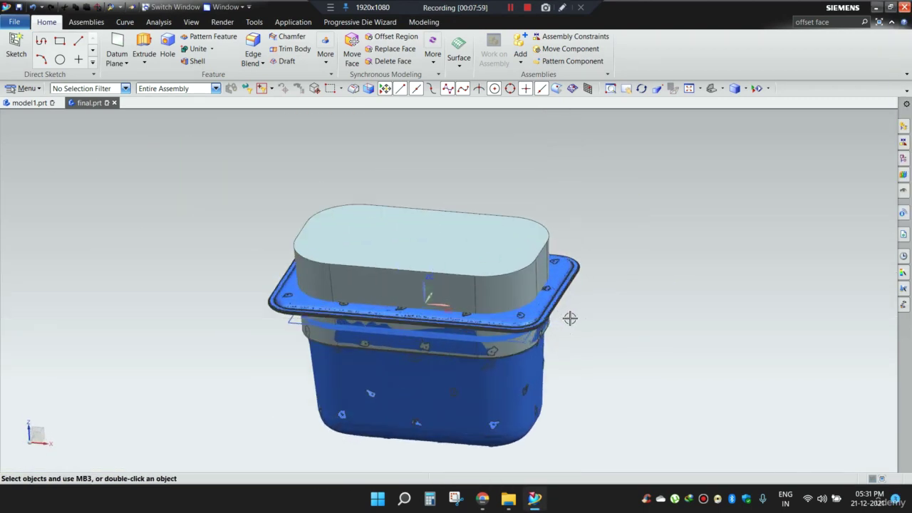
{"action": "mouse_move", "coordinate": [572, 309]}
{"action": "middle_mouse_down"}
{"action": "mouse_move", "coordinate": [586, 289]}
{"action": "mouse_move", "coordinate": [567, 304]}
{"action": "middle_mouse_up"}
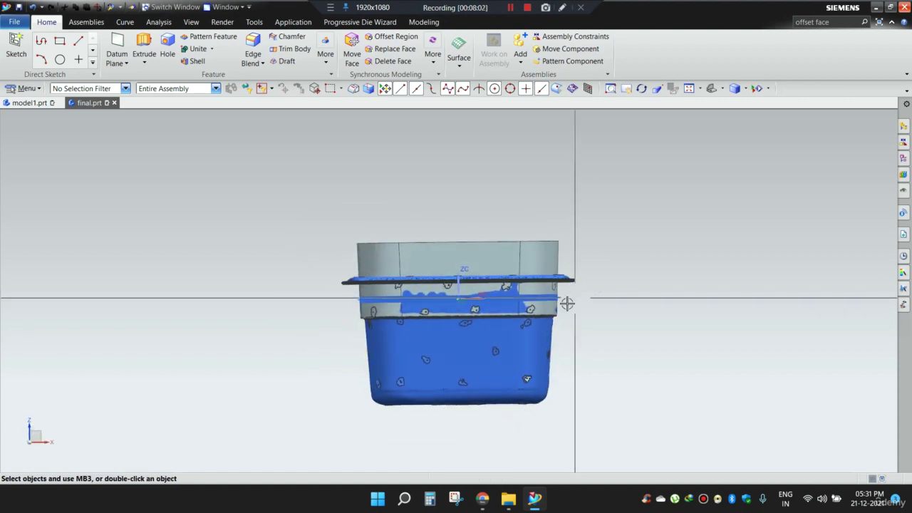
{"action": "scroll", "coordinate": [465, 231], "scroll_direction": "up", "scroll_amount": 1}
{"action": "middle_click_drag", "start_coordinate": [479, 274], "coordinate": [488, 214], "text": "shift"}
{"action": "left_click", "coordinate": [562, 7]}
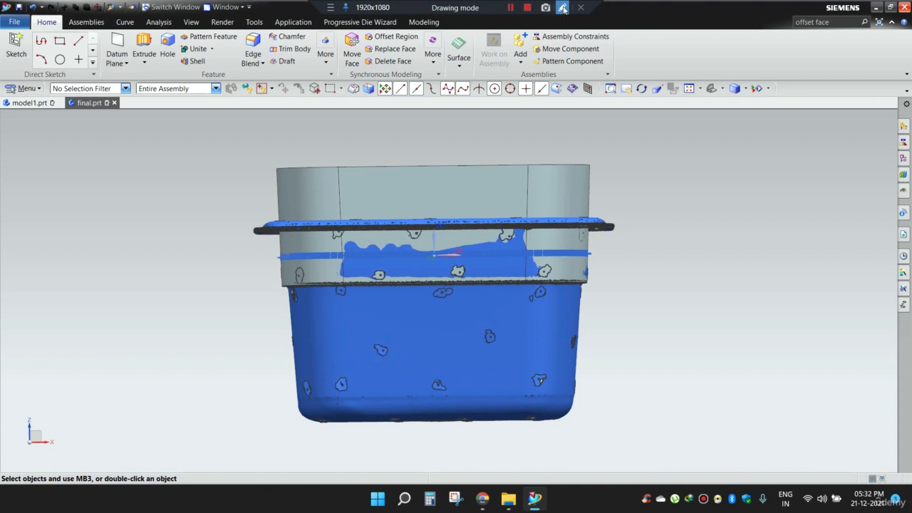
{"action": "left_click_drag", "start_coordinate": [233, 287], "coordinate": [596, 287]}
{"action": "left_click_drag", "start_coordinate": [226, 227], "coordinate": [603, 238]}
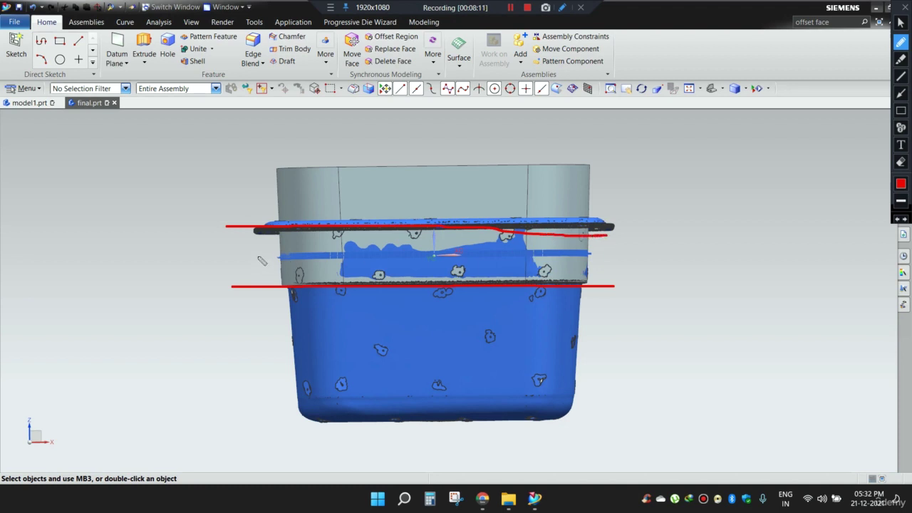
{"action": "mouse_move", "coordinate": [305, 247]}
{"action": "left_mouse_down"}
{"action": "mouse_move", "coordinate": [388, 229]}
{"action": "mouse_move", "coordinate": [465, 253]}
{"action": "mouse_move", "coordinate": [582, 242]}
{"action": "left_mouse_up"}
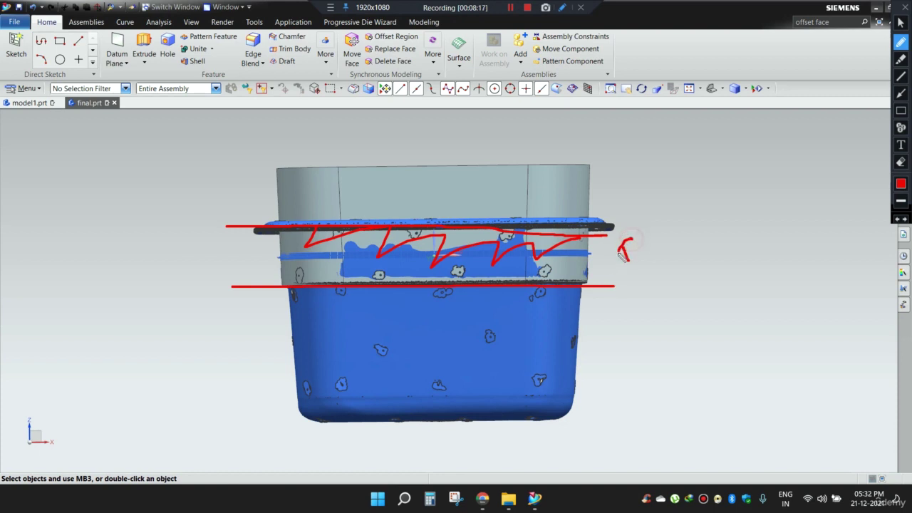
{"action": "mouse_move", "coordinate": [329, 347]}
{"action": "left_mouse_down"}
{"action": "mouse_move", "coordinate": [393, 320]}
{"action": "mouse_move", "coordinate": [507, 319]}
{"action": "mouse_move", "coordinate": [504, 340]}
{"action": "left_mouse_up"}
{"action": "mouse_move", "coordinate": [620, 337]}
{"action": "left_mouse_down"}
{"action": "mouse_move", "coordinate": [638, 338]}
{"action": "mouse_move", "coordinate": [641, 350]}
{"action": "mouse_move", "coordinate": [604, 342]}
{"action": "mouse_move", "coordinate": [654, 340]}
{"action": "mouse_move", "coordinate": [613, 327]}
{"action": "left_mouse_up"}
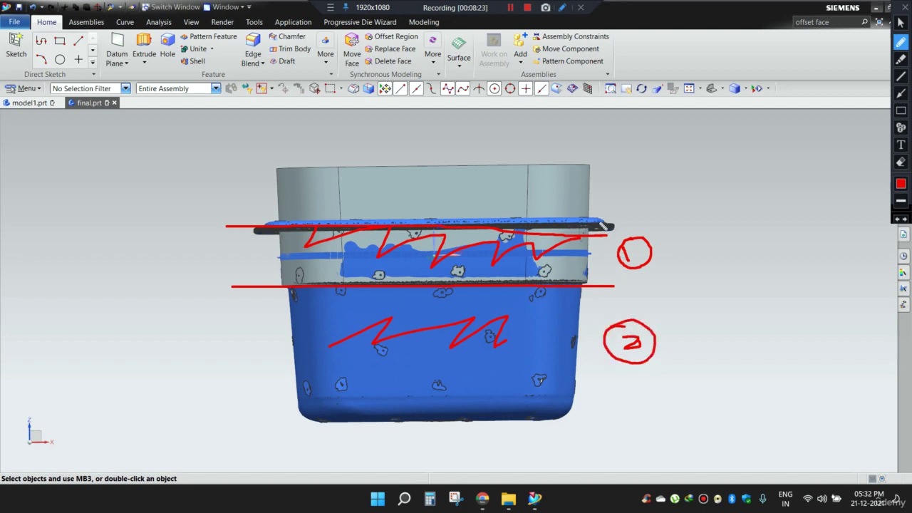
{"action": "left_click_drag", "start_coordinate": [276, 221], "coordinate": [493, 223]}
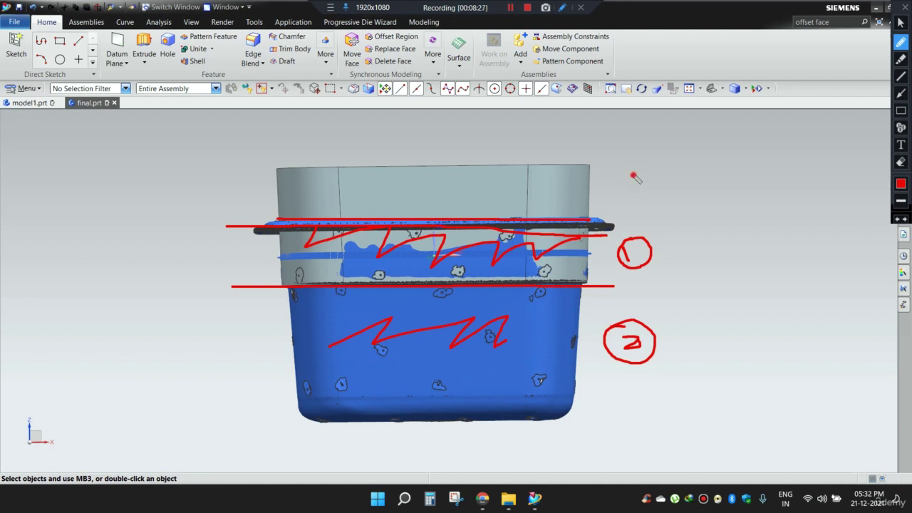
{"action": "left_click_drag", "start_coordinate": [628, 174], "coordinate": [660, 185]}
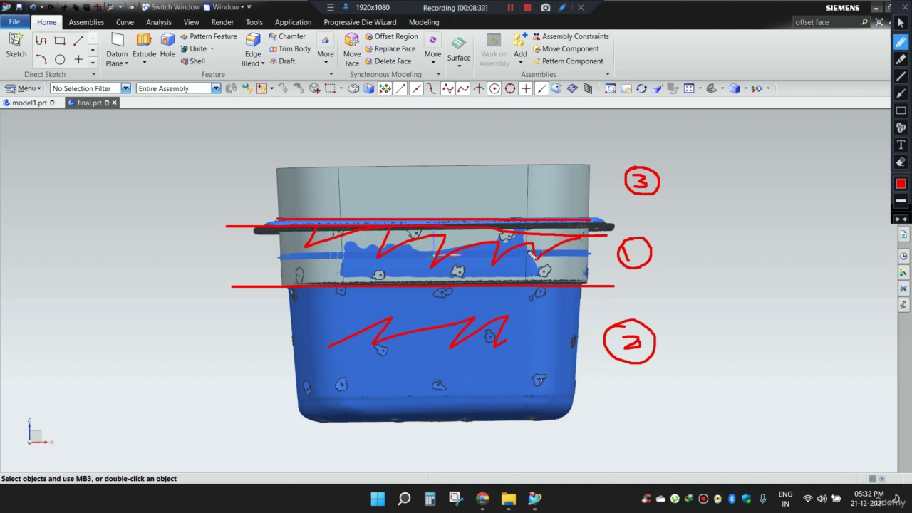
{"action": "left_click_drag", "start_coordinate": [661, 256], "coordinate": [703, 244]}
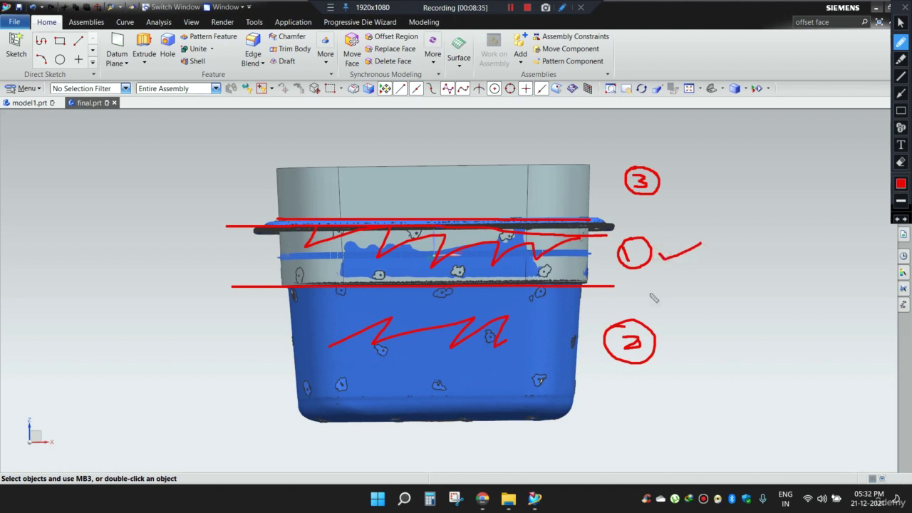